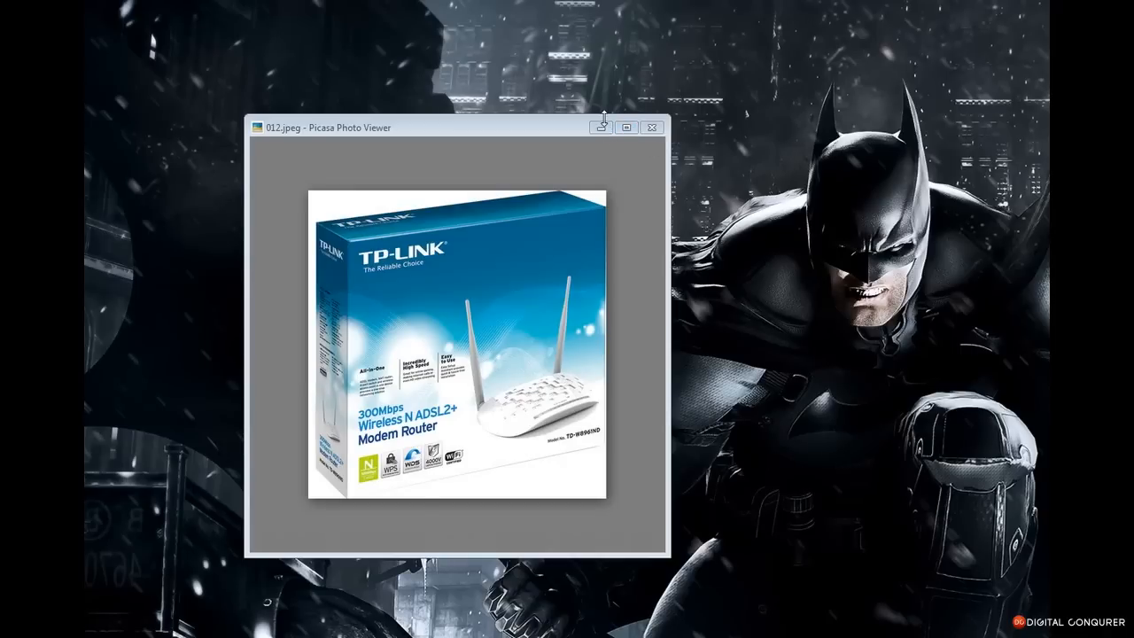
Advance to the bare router photo 023.jpeg, then minimise Picasa Photo Viewer
{"action": "left_click", "coordinate": [479, 541]}
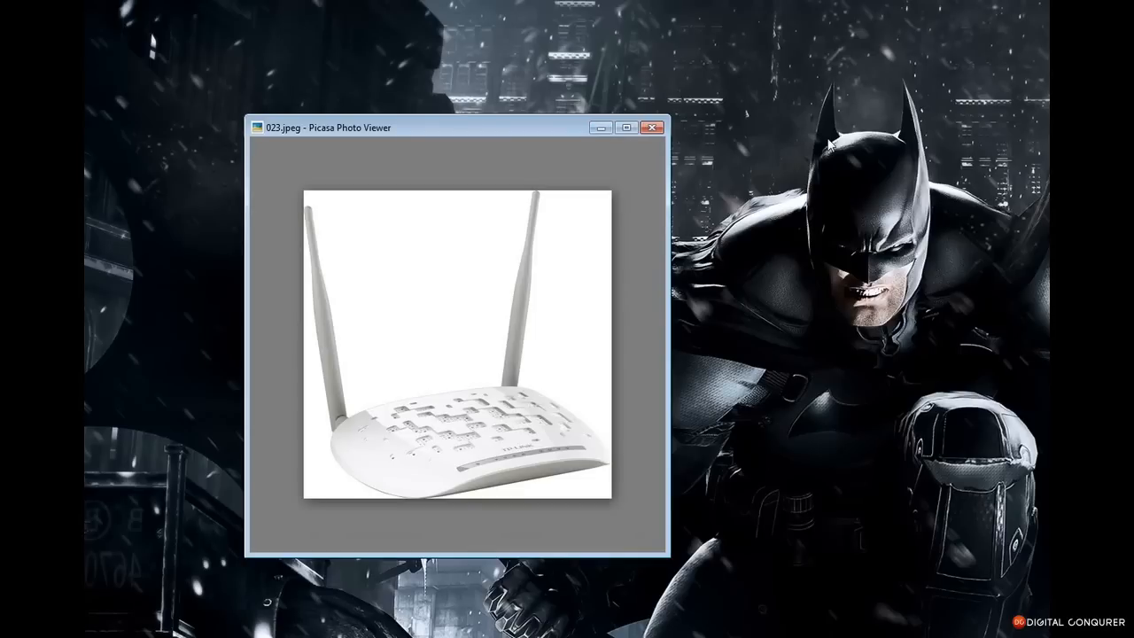
{"action": "left_click", "coordinate": [601, 128]}
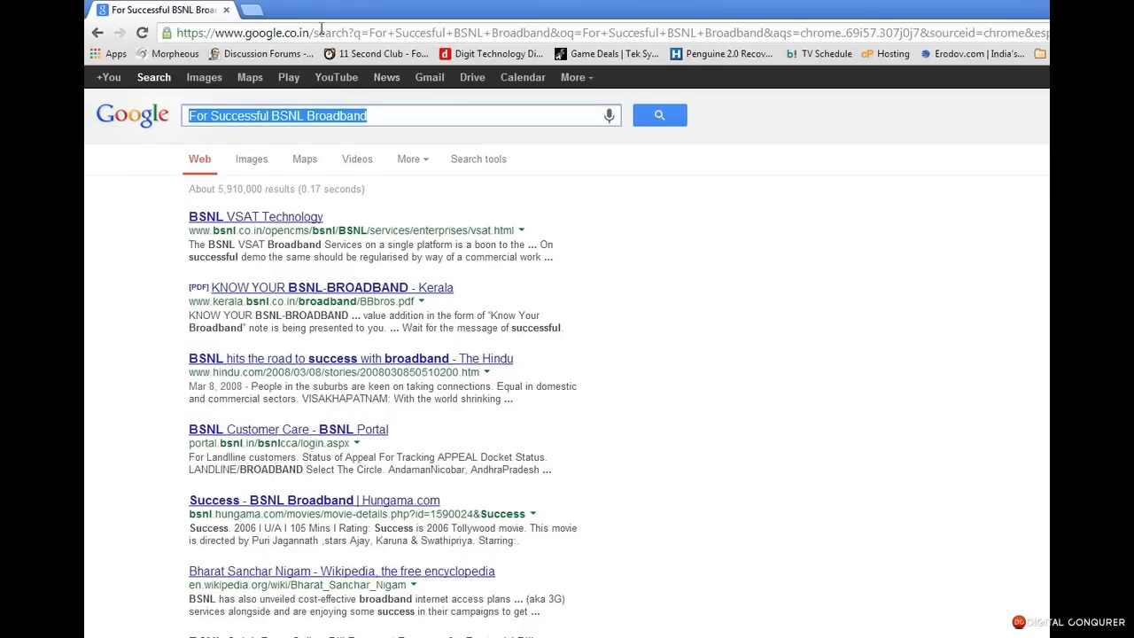
Close the BSNL tab and load the router admin page at 192.168.1.1
{"action": "left_click", "coordinate": [244, 13]}
{"action": "left_click", "coordinate": [226, 10]}
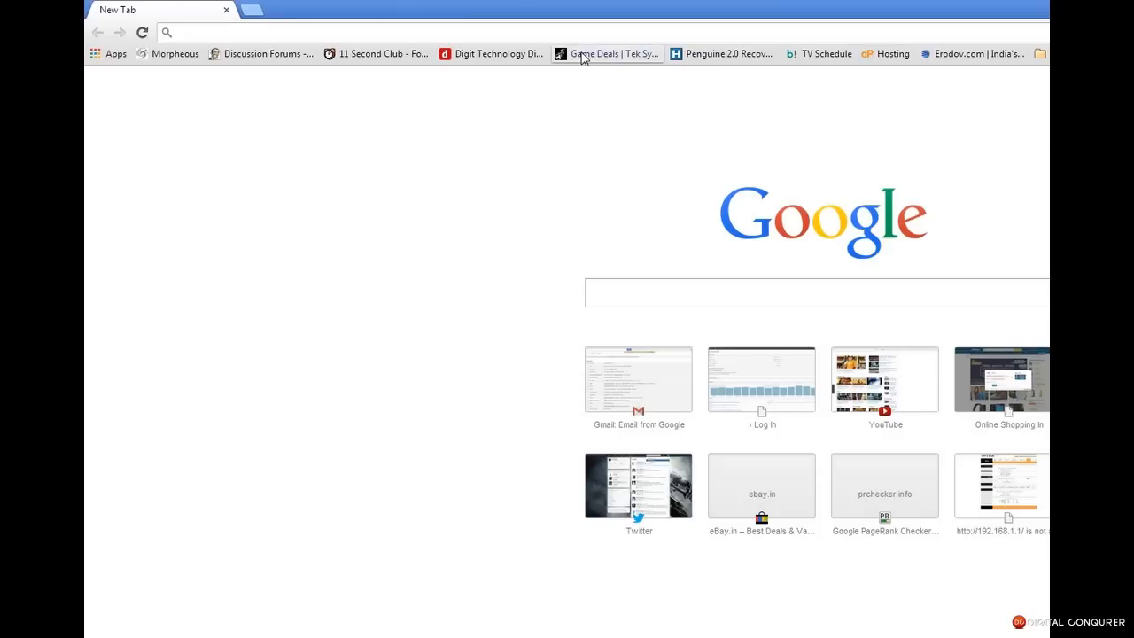
{"action": "type", "text": "192"}
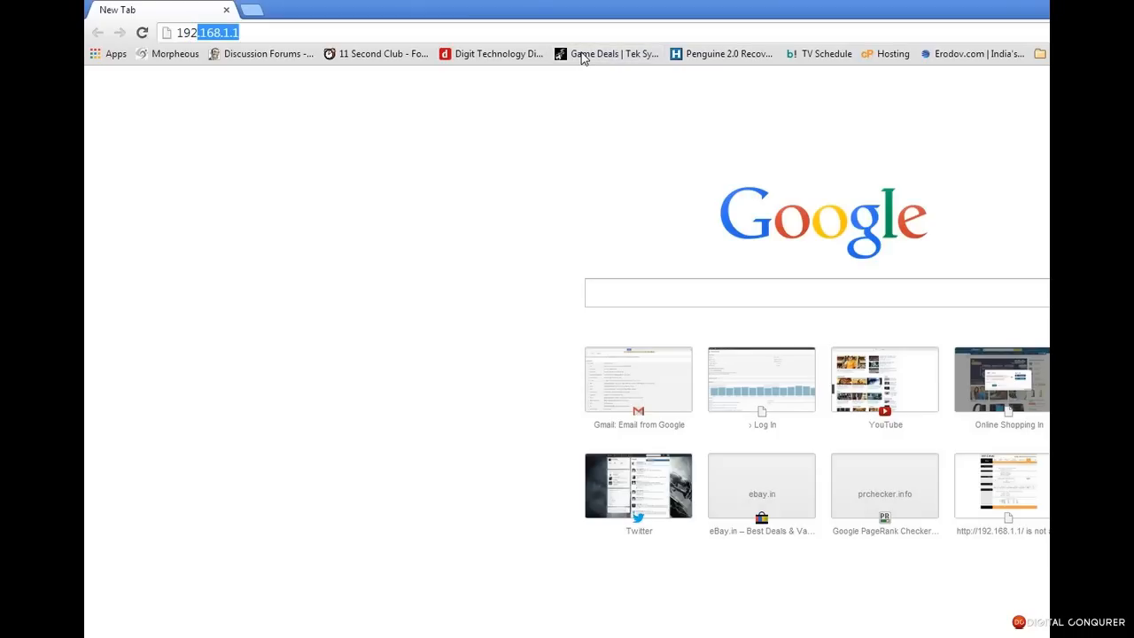
{"action": "type", "text": ".1"}
{"action": "type", "text": "68"}
{"action": "key", "text": "BackSpace"}
{"action": "key", "text": "BackSpace"}
{"action": "key", "text": "BackSpace"}
{"action": "key", "text": "BackSpace"}
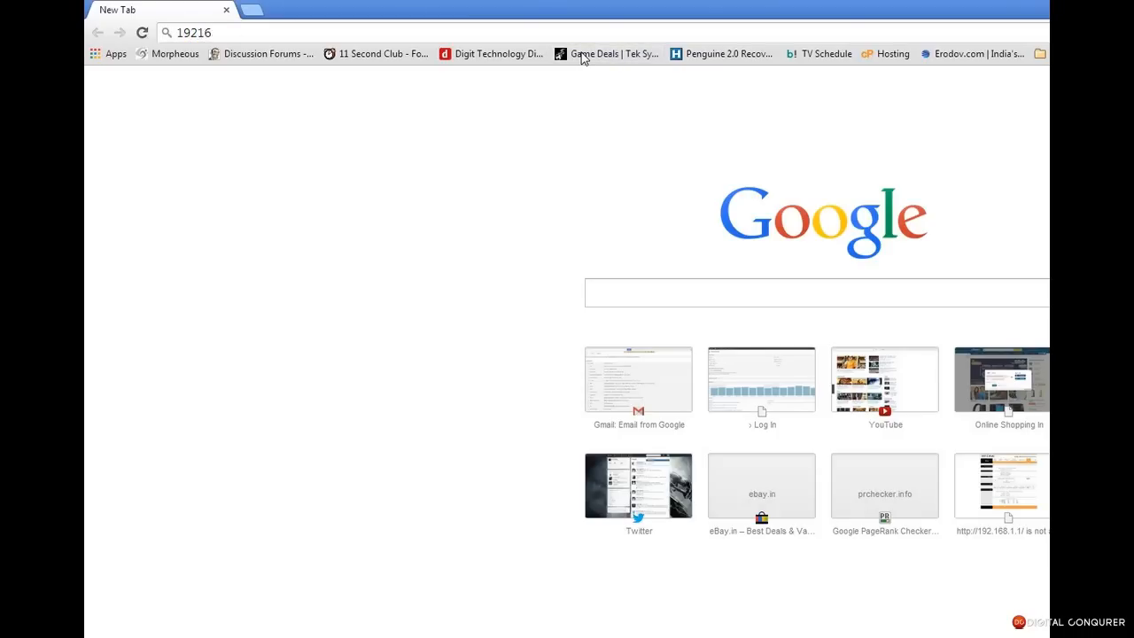
{"action": "type", "text": ".168.1.1"}
{"action": "key", "text": "Return"}
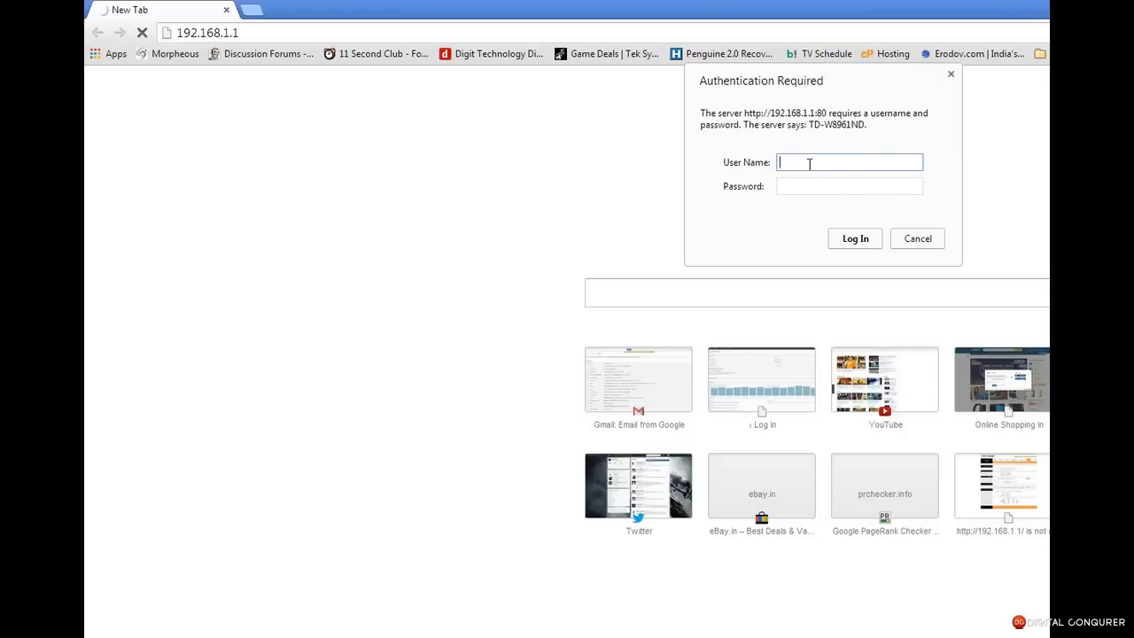
Sign in with the router's admin username and password
{"action": "type", "text": "dmin"}
{"action": "key", "text": "Tab"}
{"action": "key", "text": "Return"}
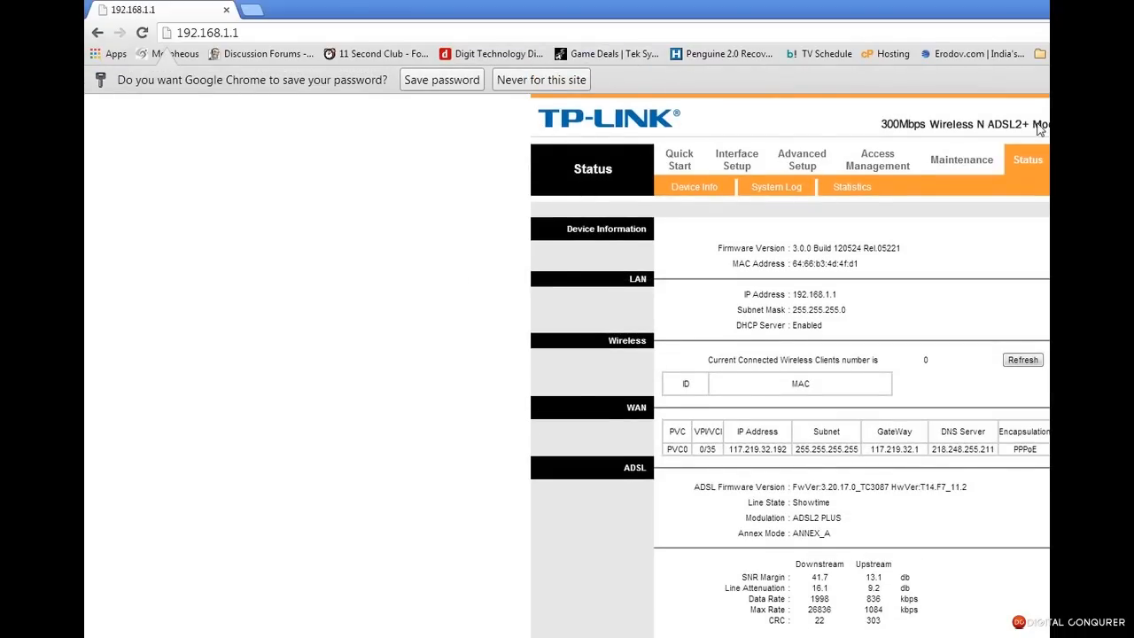
Maximise the Chrome window to fill the screen
{"action": "left_click", "coordinate": [1046, 7]}
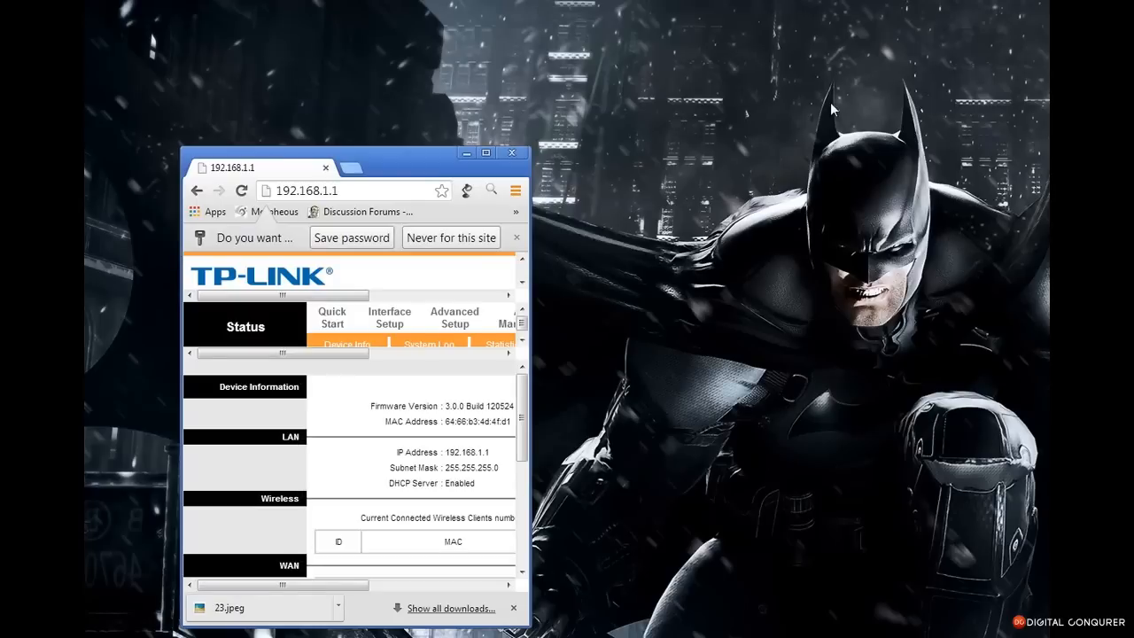
{"action": "left_click_drag", "start_coordinate": [520, 624], "coordinate": [1048, 634]}
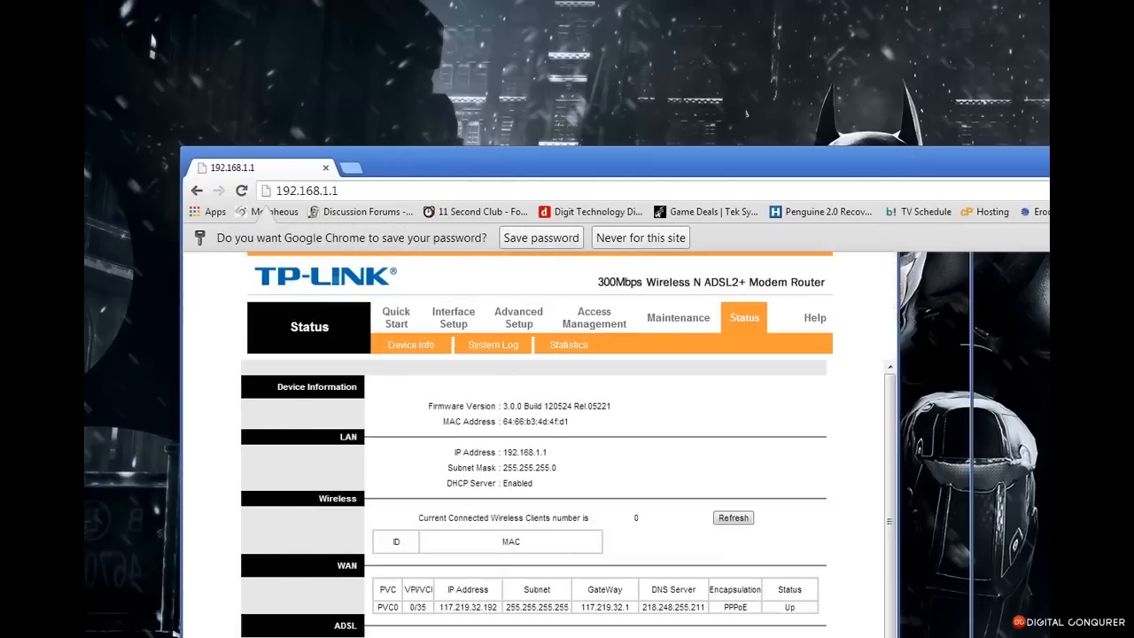
{"action": "left_click_drag", "start_coordinate": [533, 155], "coordinate": [431, 11]}
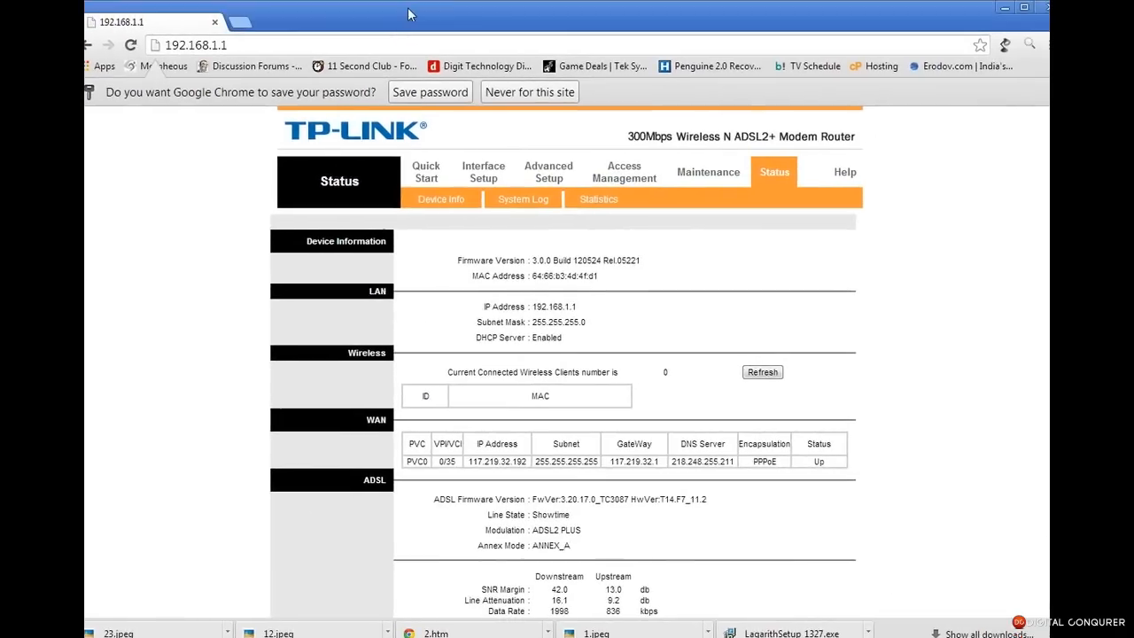
Go to Interface Setup's Internet page for PVC0
{"action": "left_click", "coordinate": [467, 175]}
{"action": "left_click", "coordinate": [509, 175]}
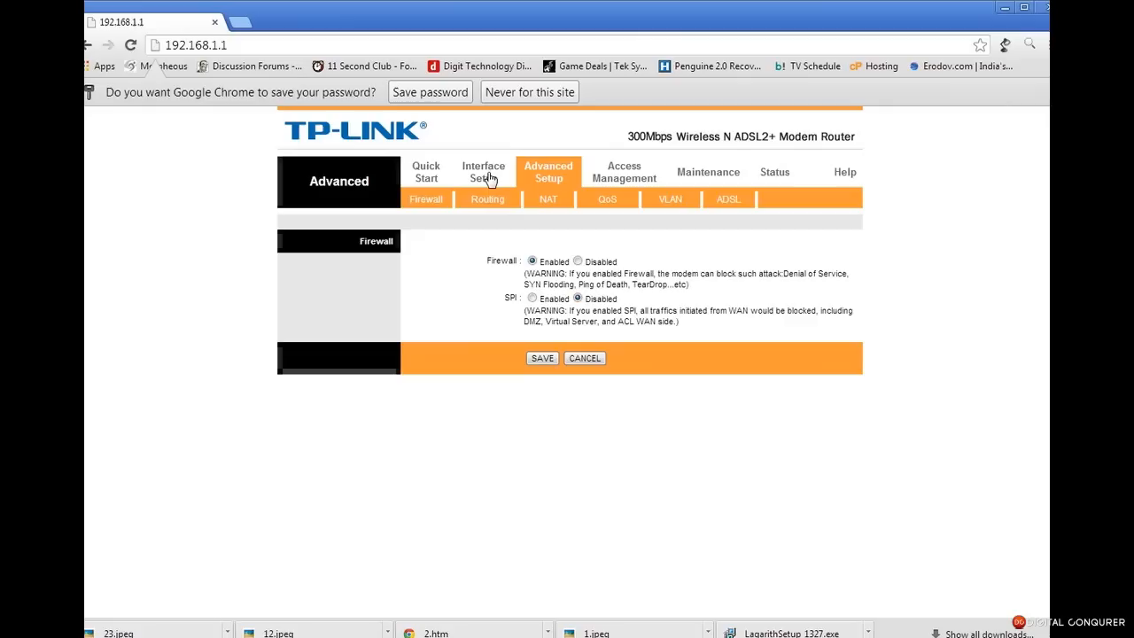
{"action": "left_click", "coordinate": [487, 177]}
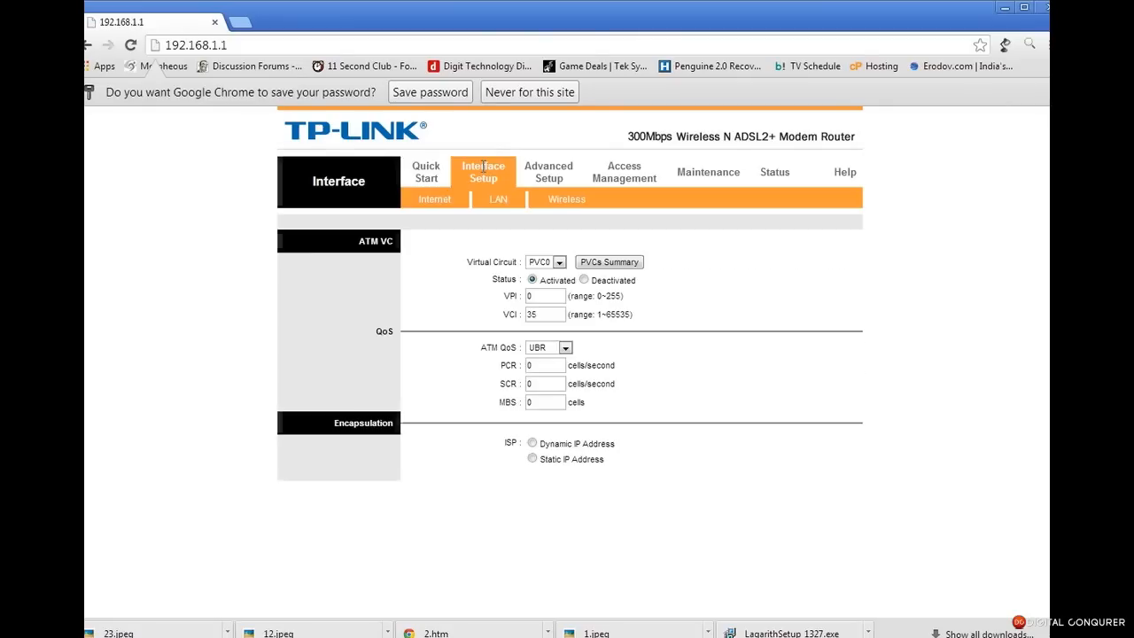
Check the virtual circuit list, keeping PVC0, and its VPI 0 and VCI 35 values
{"action": "left_click", "coordinate": [550, 263]}
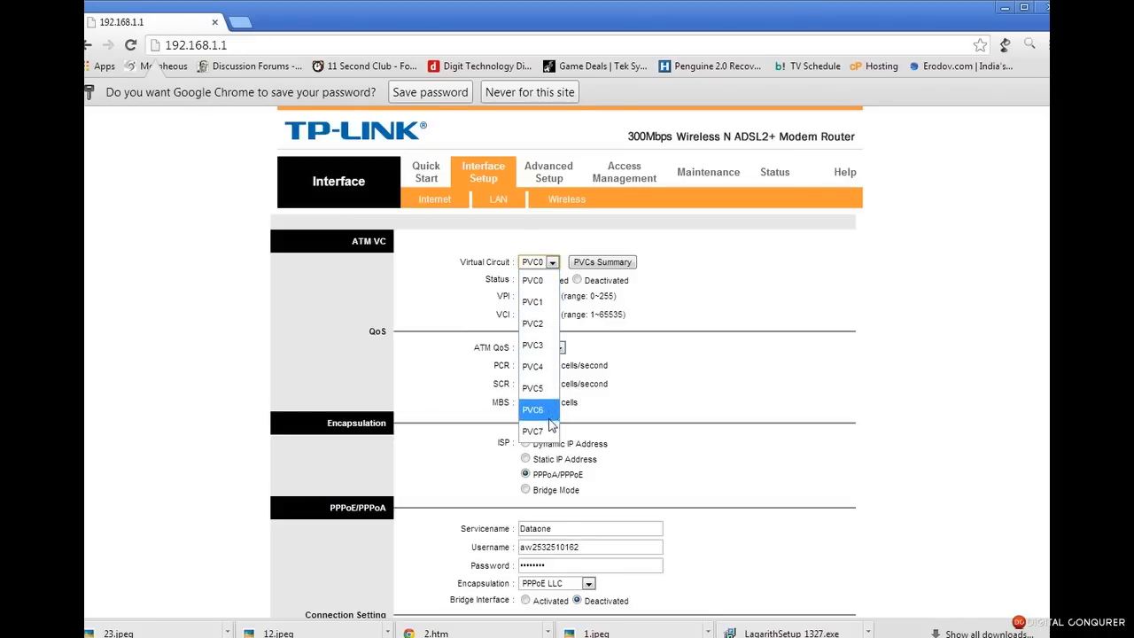
{"action": "left_click", "coordinate": [765, 366]}
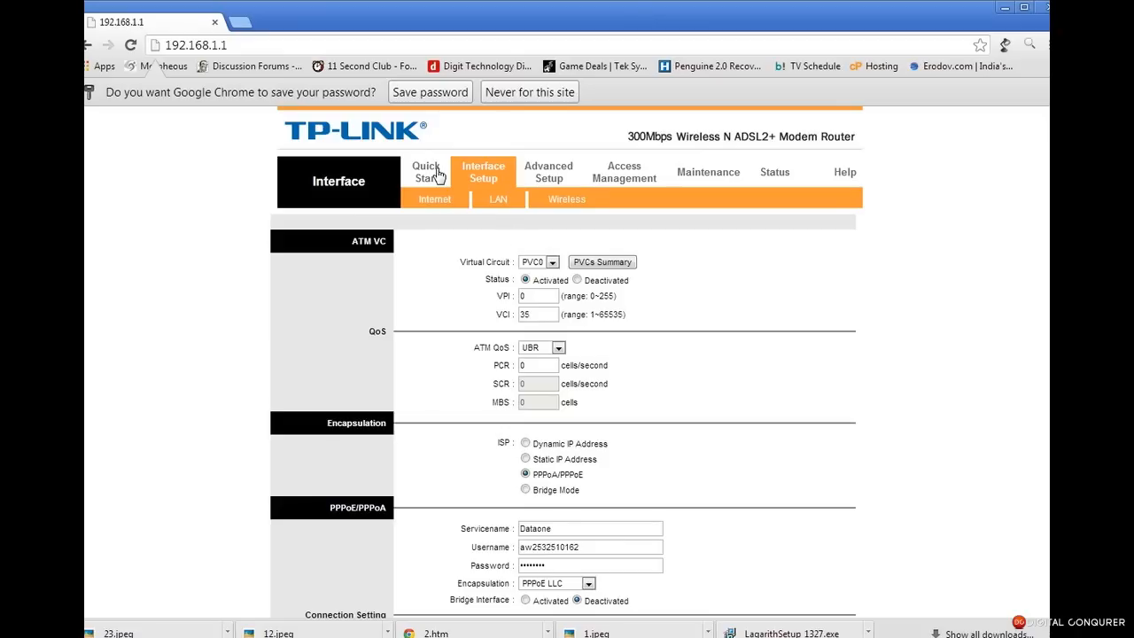
{"action": "left_click", "coordinate": [541, 265]}
{"action": "left_click", "coordinate": [536, 233]}
{"action": "double_click", "coordinate": [543, 297]}
{"action": "key", "text": "Tab"}
Browse the other virtual circuits, then open the PVCs Summary with PVC0 selected
{"action": "left_click", "coordinate": [551, 263]}
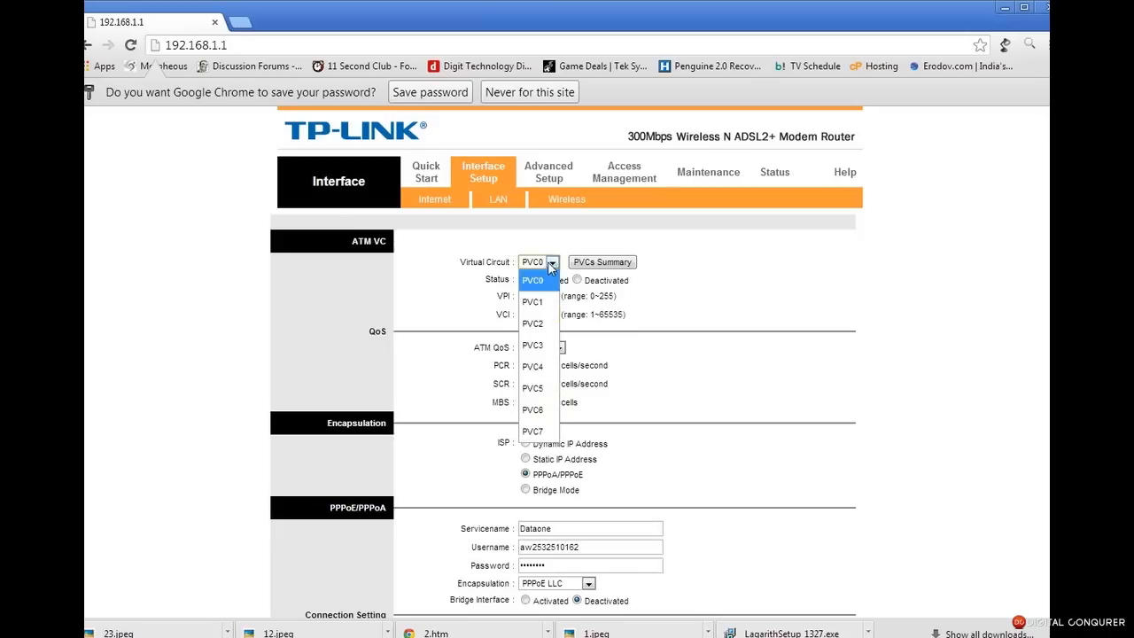
{"action": "left_click", "coordinate": [835, 306]}
{"action": "left_click", "coordinate": [553, 263]}
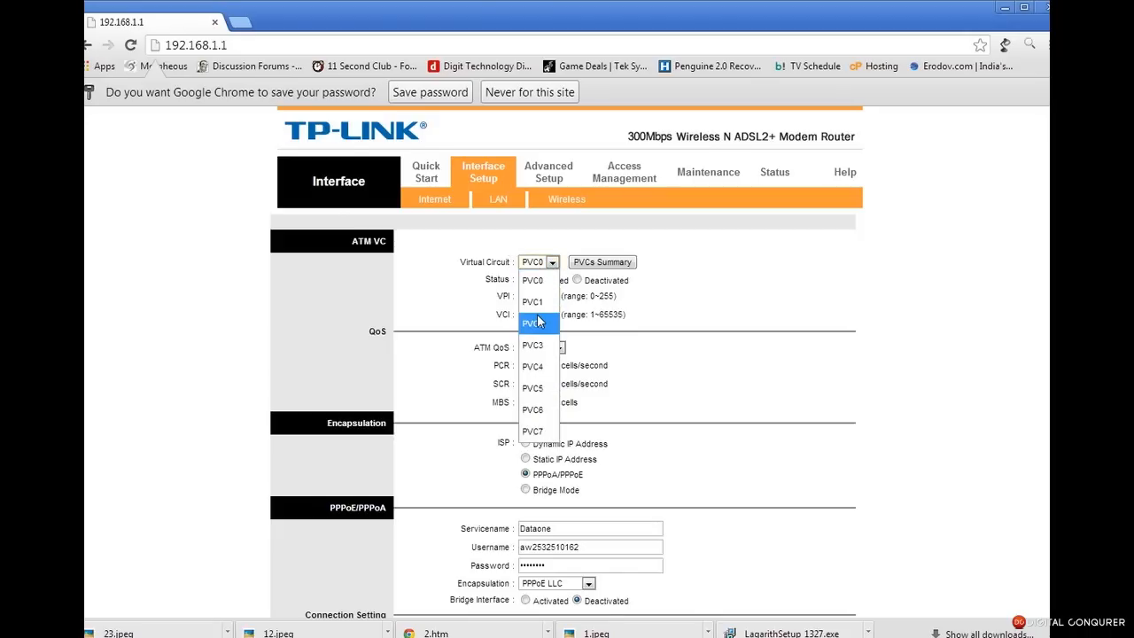
{"action": "left_click", "coordinate": [537, 262]}
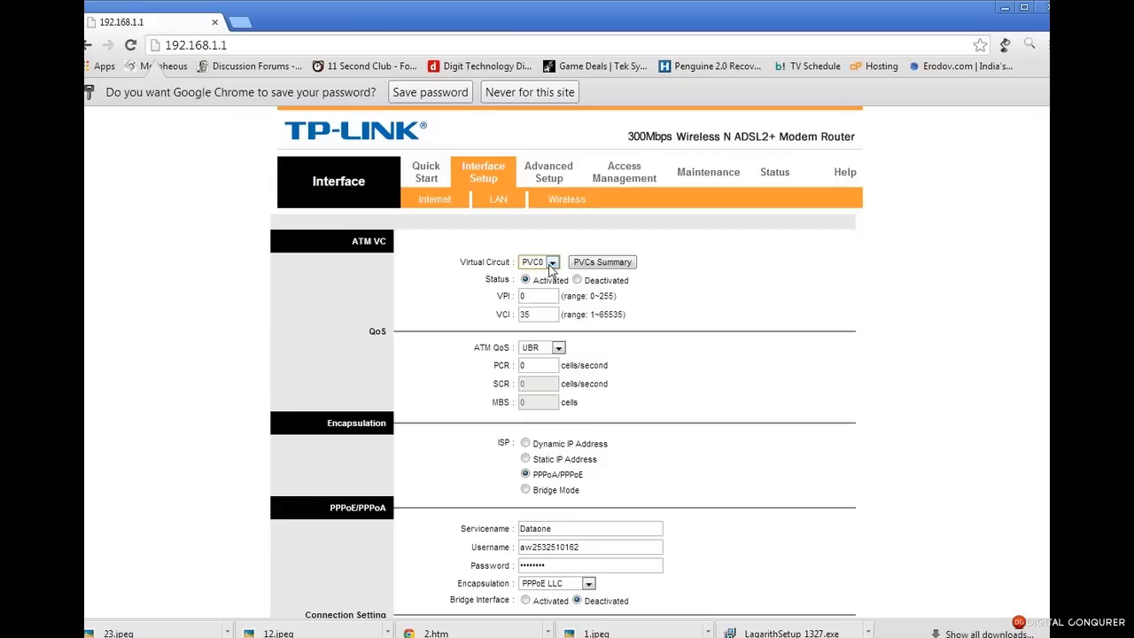
{"action": "left_click", "coordinate": [603, 264]}
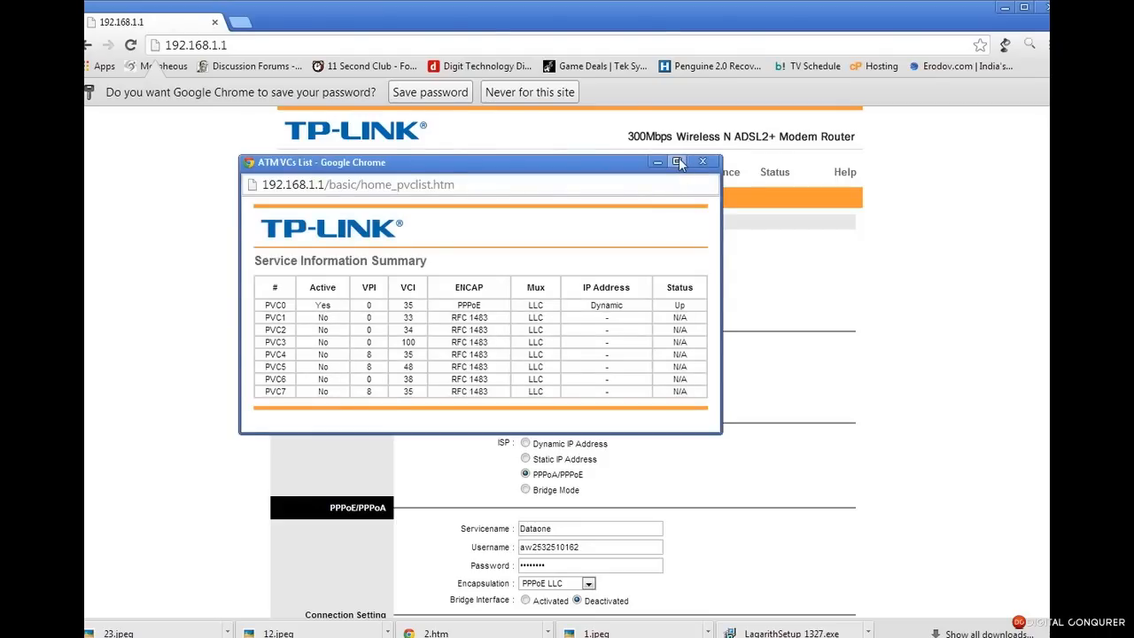
Review PVC0's summary values (Active Yes, VPI 0, VCI 35, Up), then close the summary window
{"action": "left_click_drag", "start_coordinate": [620, 162], "coordinate": [534, 117]}
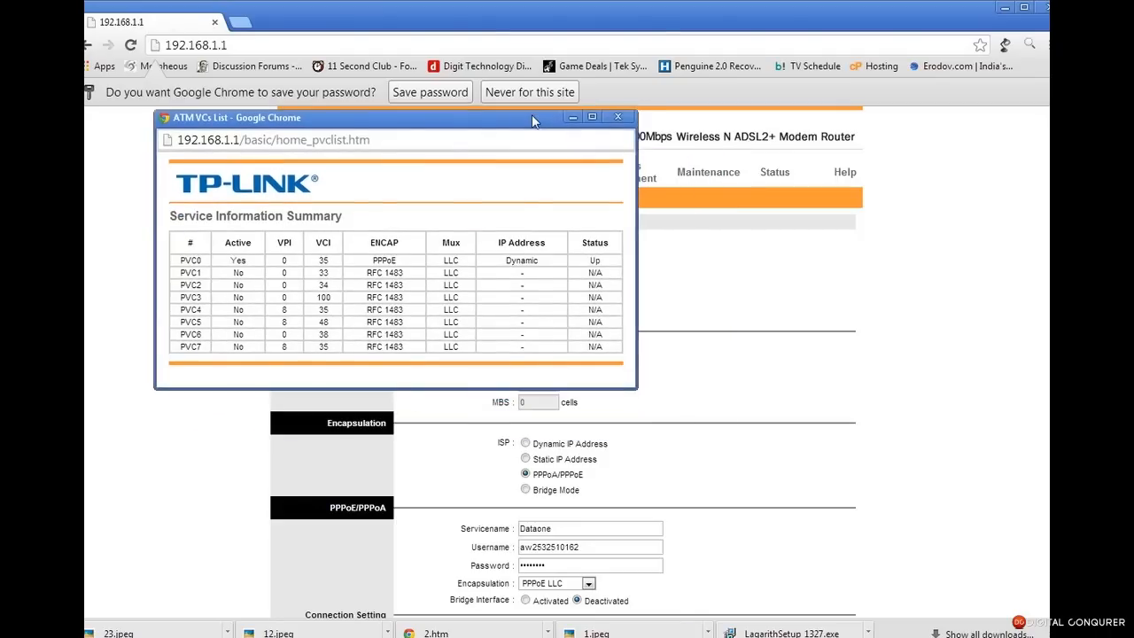
{"action": "double_click", "coordinate": [235, 262]}
{"action": "double_click", "coordinate": [292, 263]}
{"action": "double_click", "coordinate": [320, 263]}
{"action": "double_click", "coordinate": [594, 261]}
{"action": "left_click", "coordinate": [619, 123]}
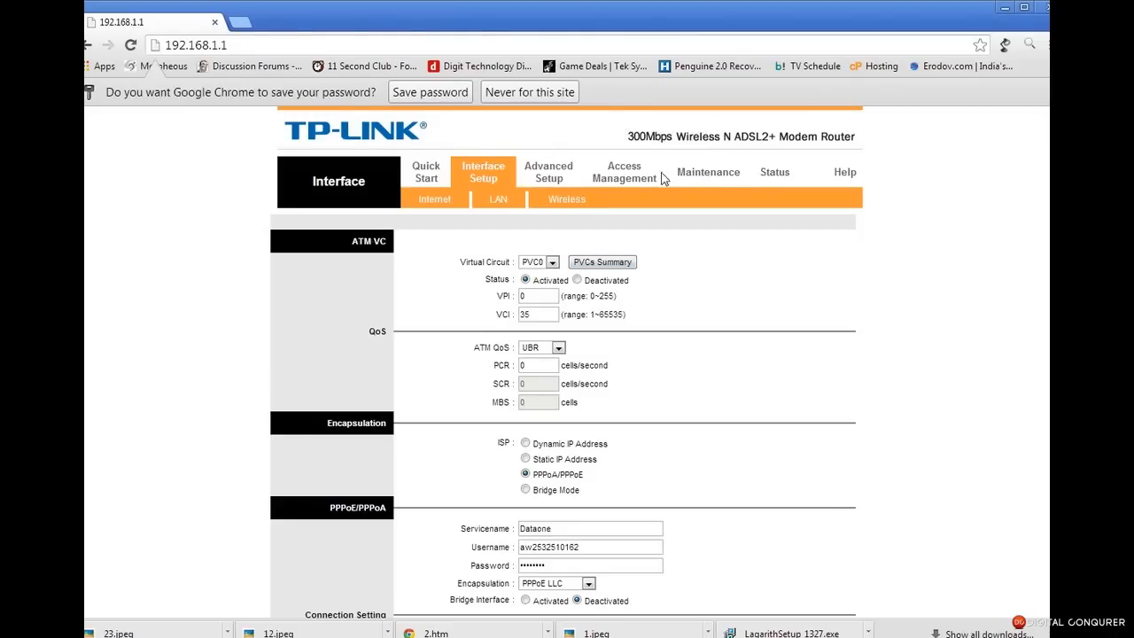
Restart the router from Maintenance > SysRestart using Factory Default Settings
{"action": "left_click", "coordinate": [724, 181]}
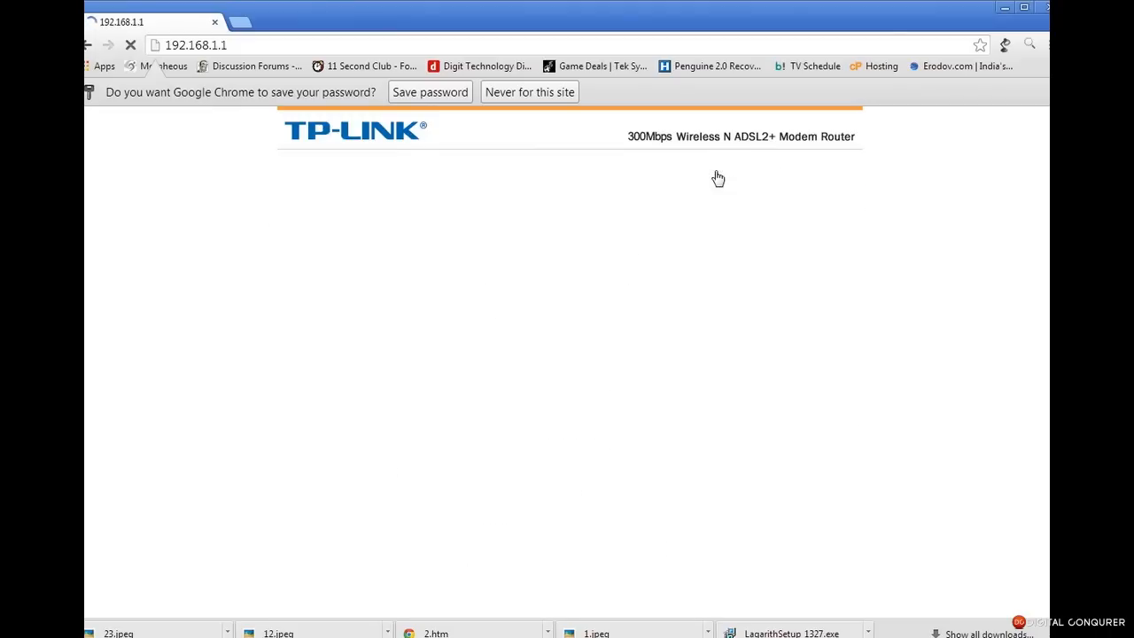
{"action": "left_click", "coordinate": [660, 207]}
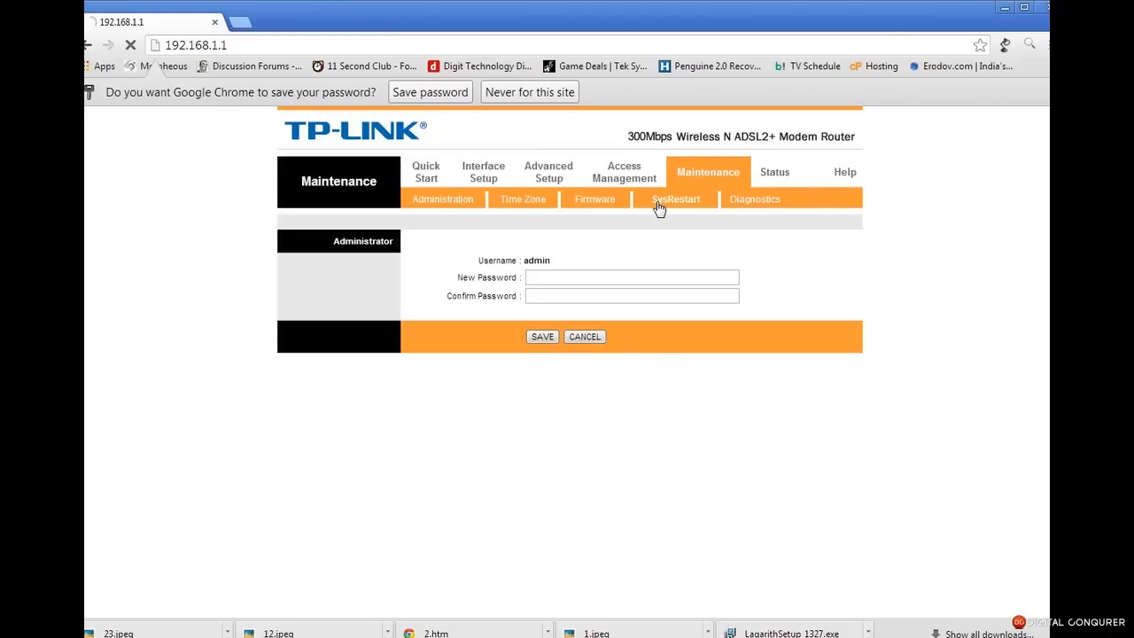
{"action": "left_click", "coordinate": [532, 277]}
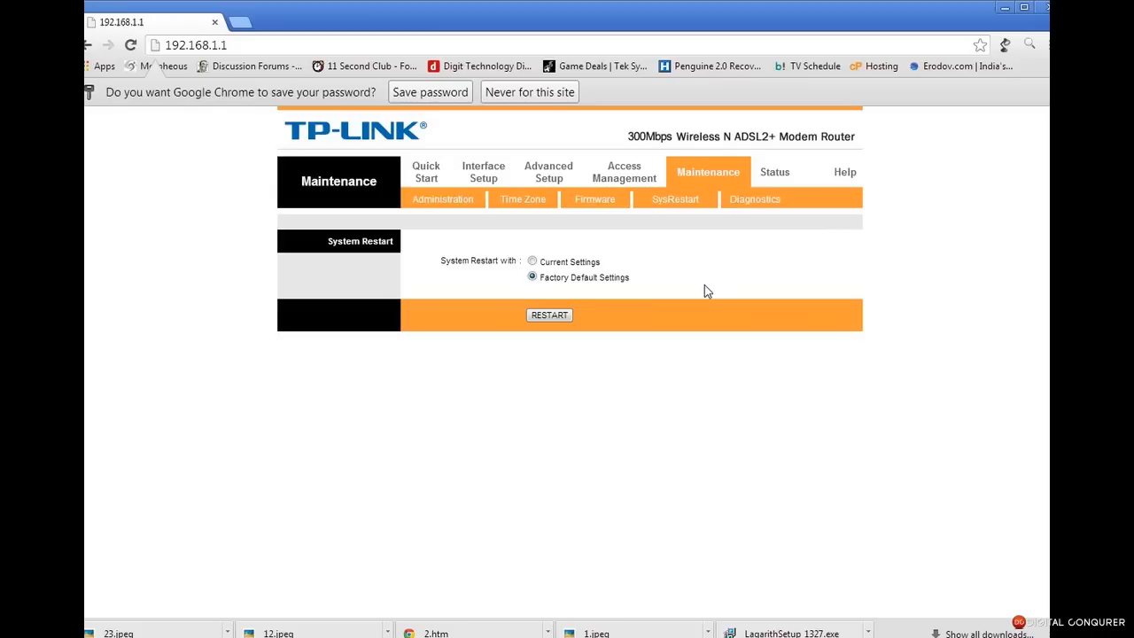
{"action": "left_click", "coordinate": [549, 316]}
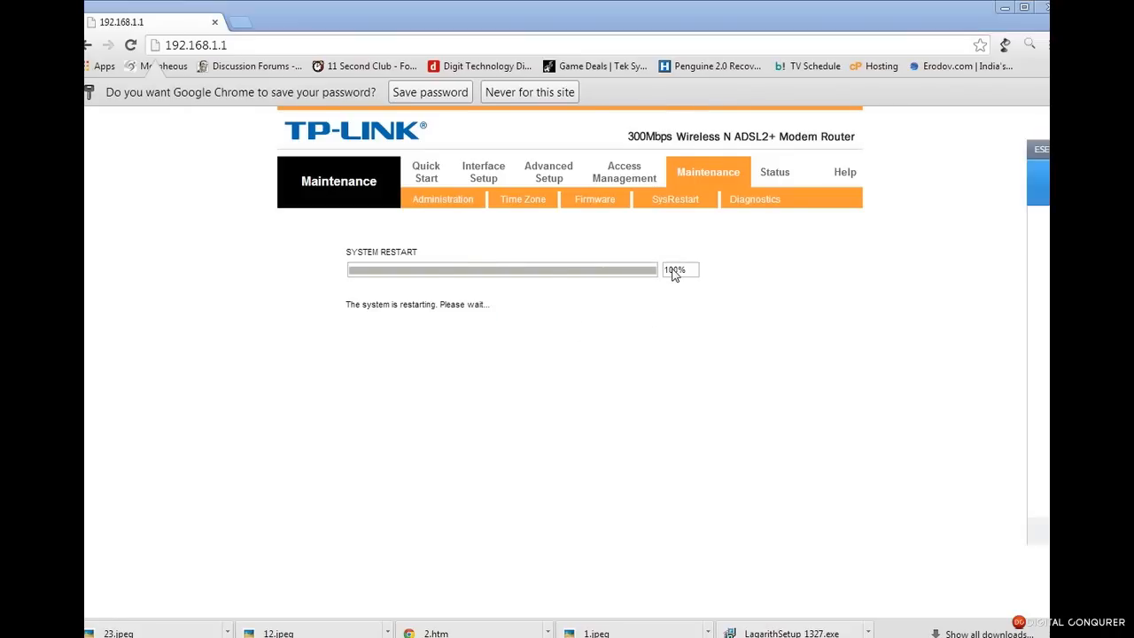
Mark the detected network as home/work and dismiss the firewall configuration error
{"action": "left_click_drag", "start_coordinate": [798, 158], "coordinate": [582, 204]}
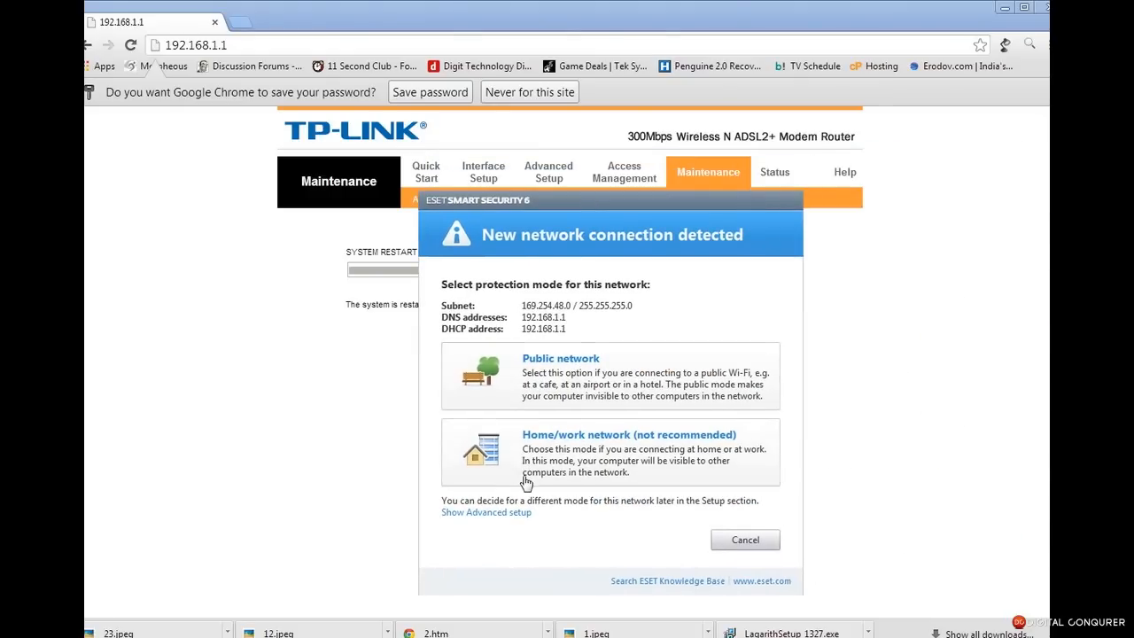
{"action": "left_click", "coordinate": [599, 465]}
{"action": "left_click", "coordinate": [892, 458]}
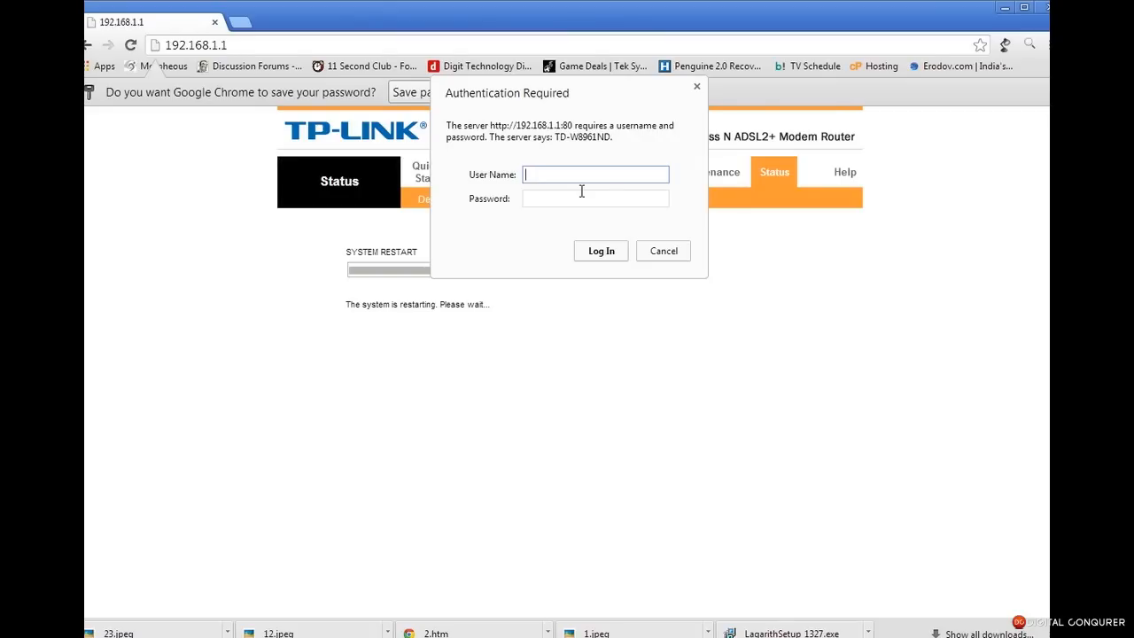
Log back into the router with the admin username and password
{"action": "key", "text": "Tab"}
{"action": "key", "text": "Return"}
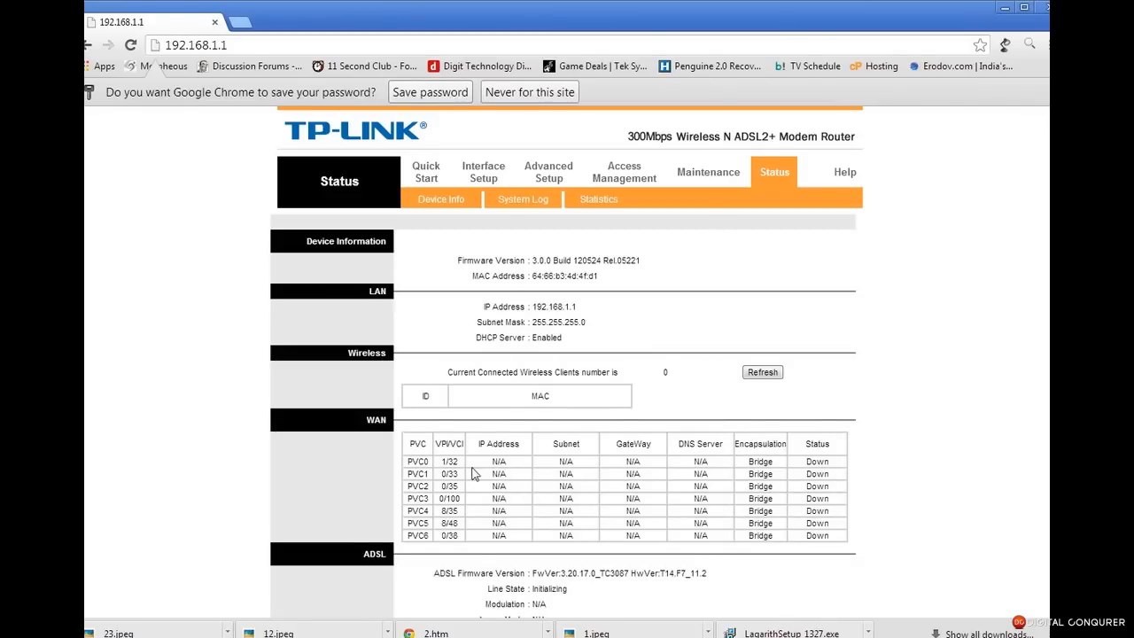
Reload the Status page with F5 until ADSL shows Showtime, then open PVC0's Internet settings
{"action": "scroll", "coordinate": [463, 493], "scroll_direction": "down", "scroll_amount": 3}
{"action": "scroll", "coordinate": [467, 392], "scroll_direction": "up", "scroll_amount": 3}
{"action": "key", "text": "F5"}
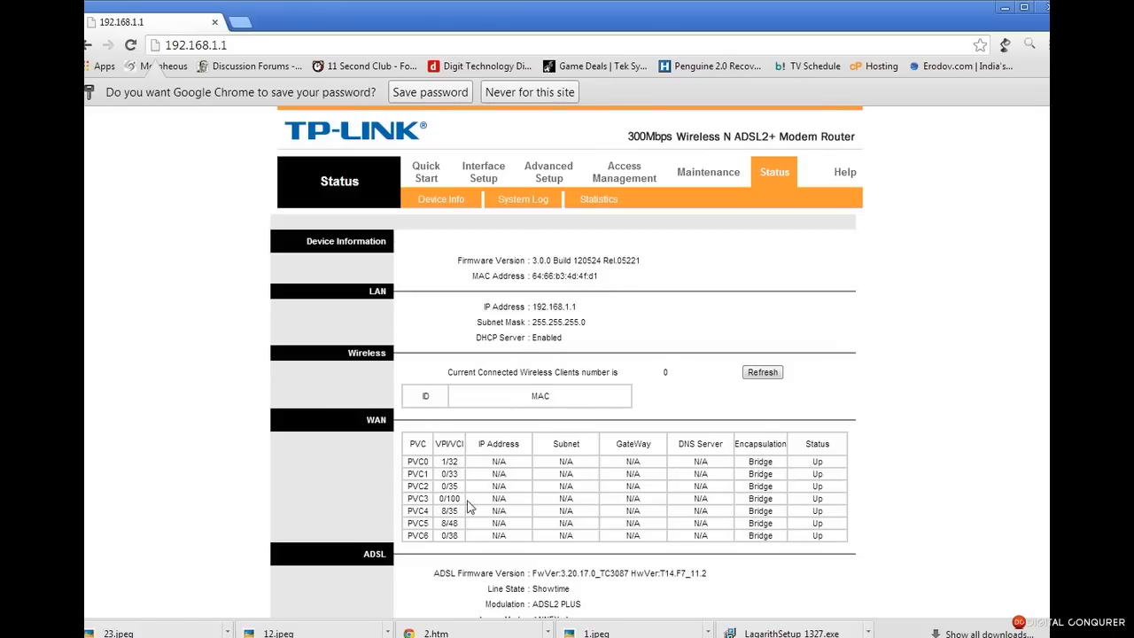
{"action": "left_click", "coordinate": [490, 176]}
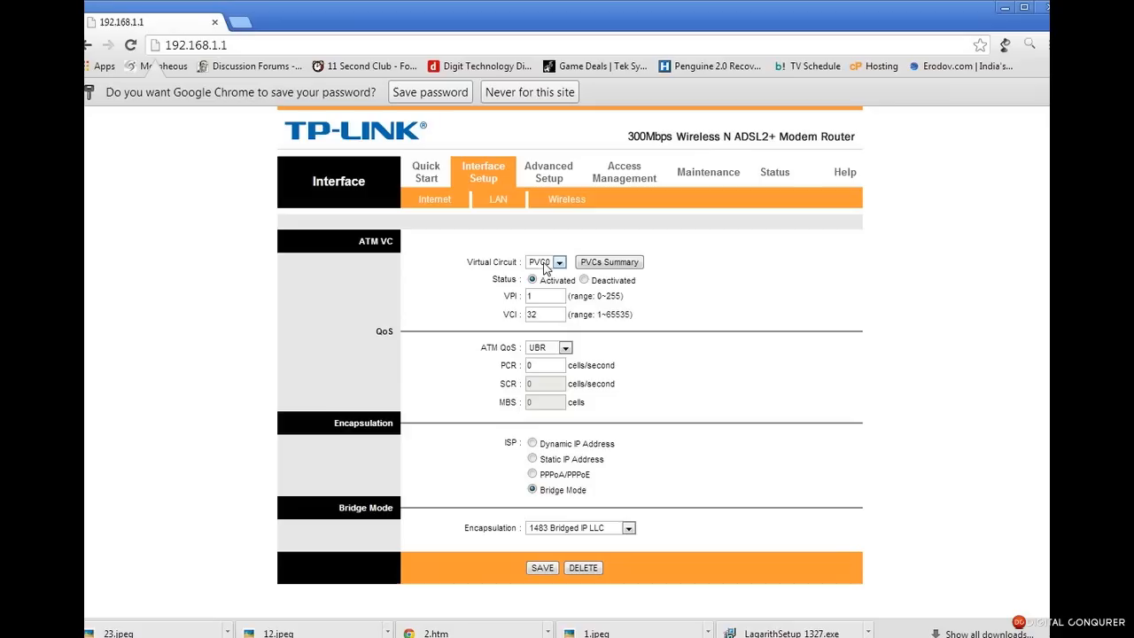
Enter VPI 0 and VCI 35 for PVC0 and save, which returns a duplicate VPI/VCI error
{"action": "double_click", "coordinate": [542, 296]}
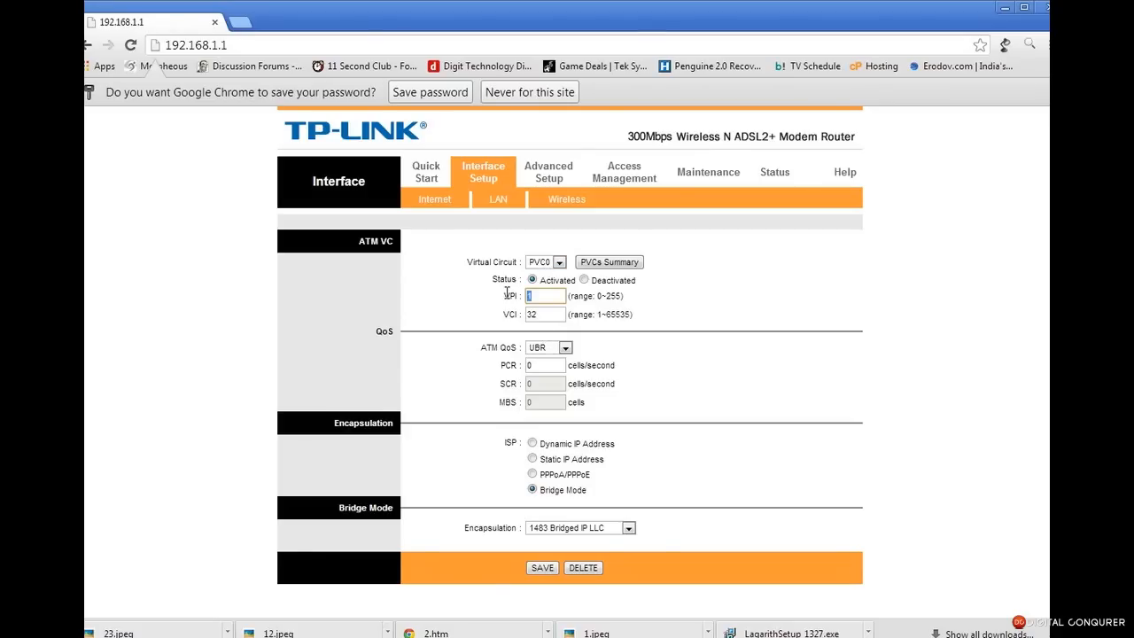
{"action": "type", "text": "0"}
{"action": "double_click", "coordinate": [542, 314]}
{"action": "type", "text": "32"}
{"action": "key", "text": "BackSpace"}
{"action": "type", "text": "5"}
{"action": "left_click", "coordinate": [540, 571]}
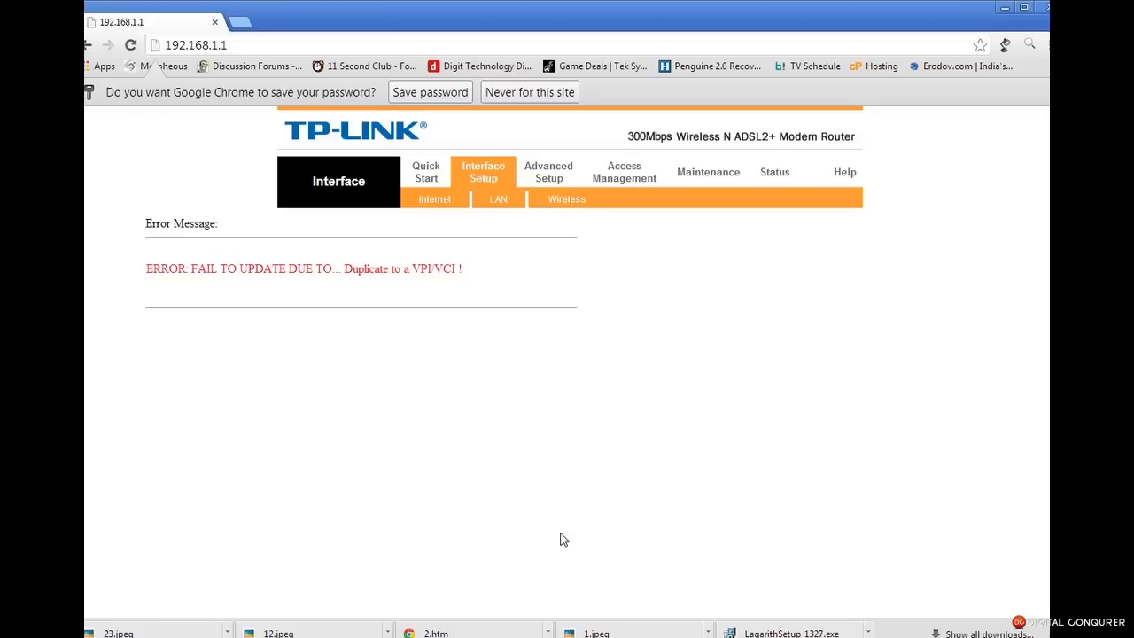
{"action": "left_click_drag", "start_coordinate": [480, 267], "coordinate": [168, 269]}
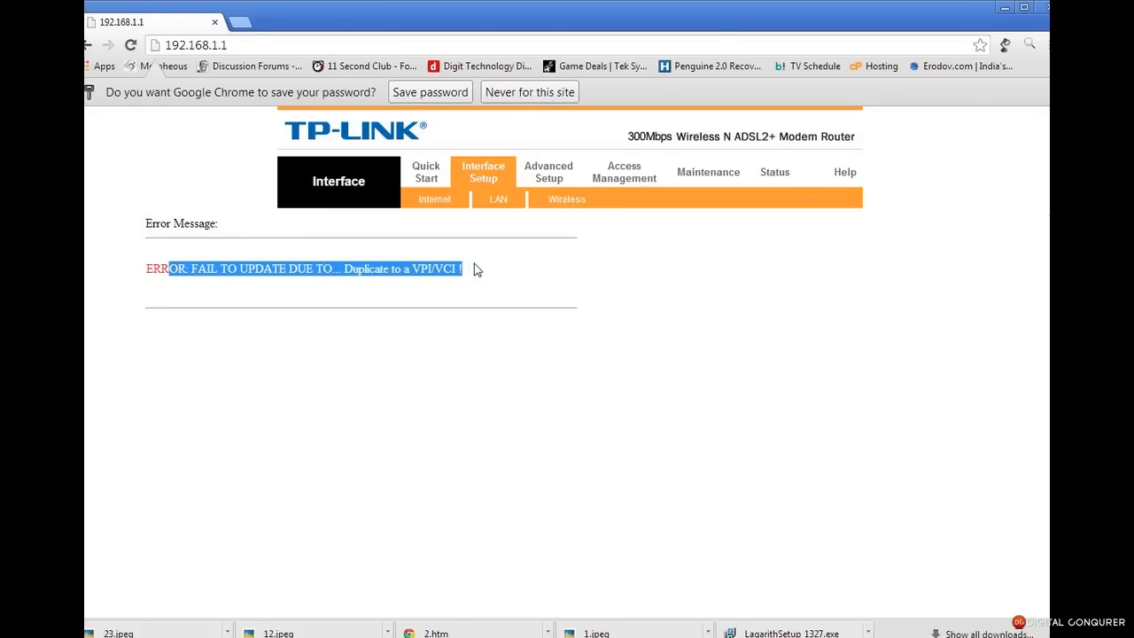
Change PVC2's VCI to 34, deactivate it, and save
{"action": "left_click", "coordinate": [454, 202]}
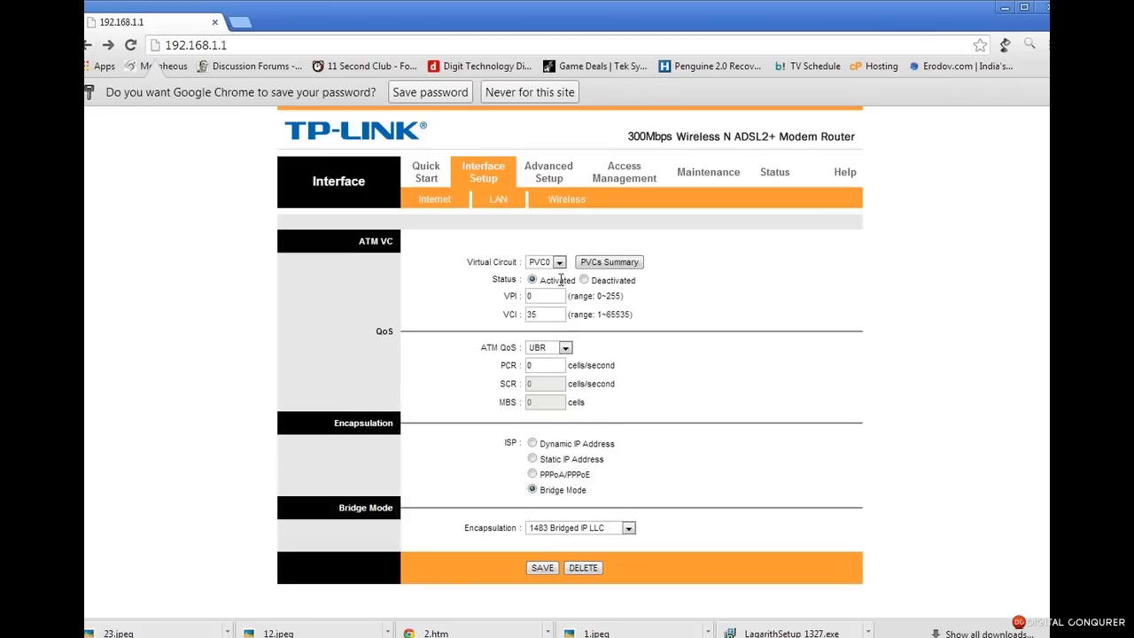
{"action": "left_click", "coordinate": [558, 264]}
{"action": "left_click", "coordinate": [554, 323]}
{"action": "left_click", "coordinate": [533, 316]}
{"action": "key", "text": "BackSpace"}
{"action": "type", "text": "4"}
{"action": "left_click", "coordinate": [585, 280]}
{"action": "left_click", "coordinate": [542, 568]}
Set PVC0's VCI to 35 with VPI 1 and save
{"action": "left_click", "coordinate": [560, 263]}
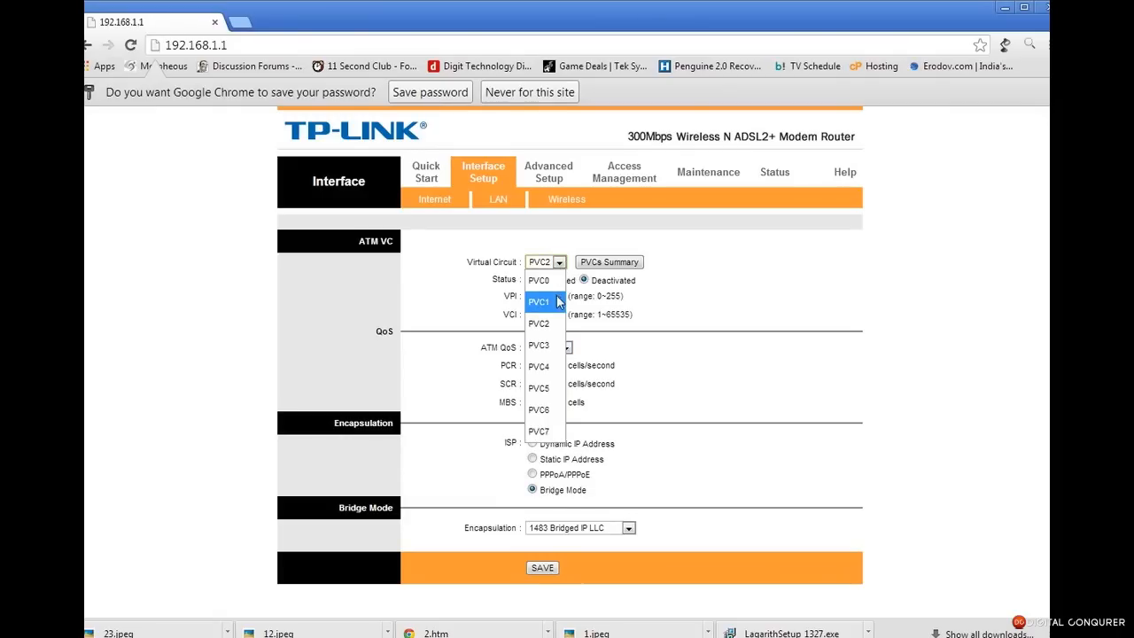
{"action": "left_click", "coordinate": [551, 280]}
{"action": "left_click_drag", "start_coordinate": [547, 320], "coordinate": [531, 322]}
{"action": "type", "text": "5"}
{"action": "left_click", "coordinate": [499, 298]}
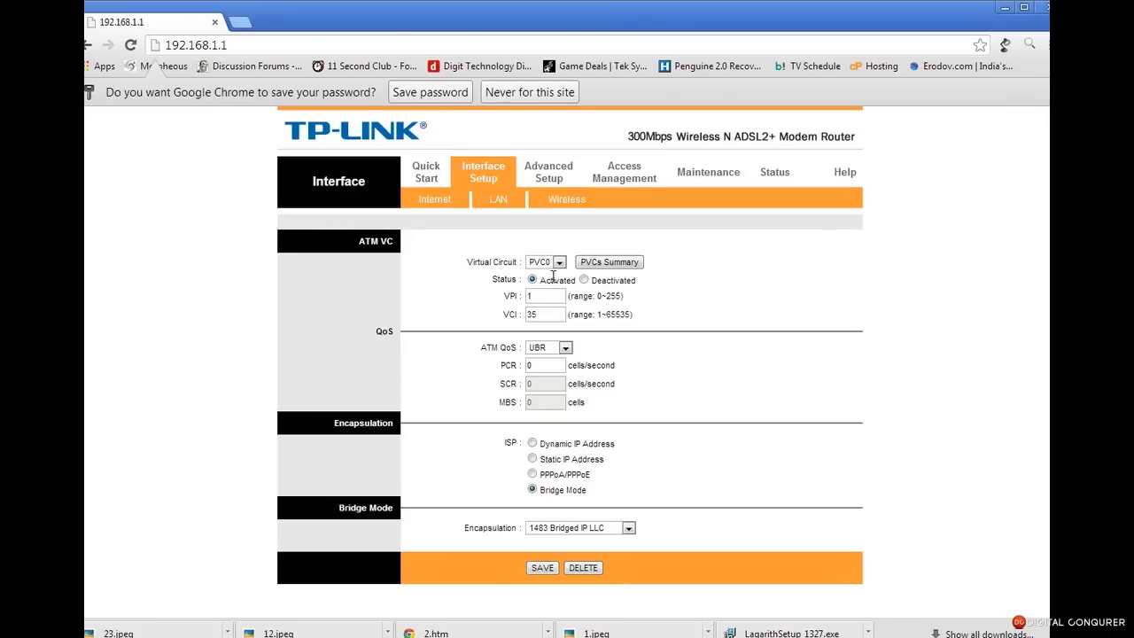
{"action": "left_click", "coordinate": [542, 567]}
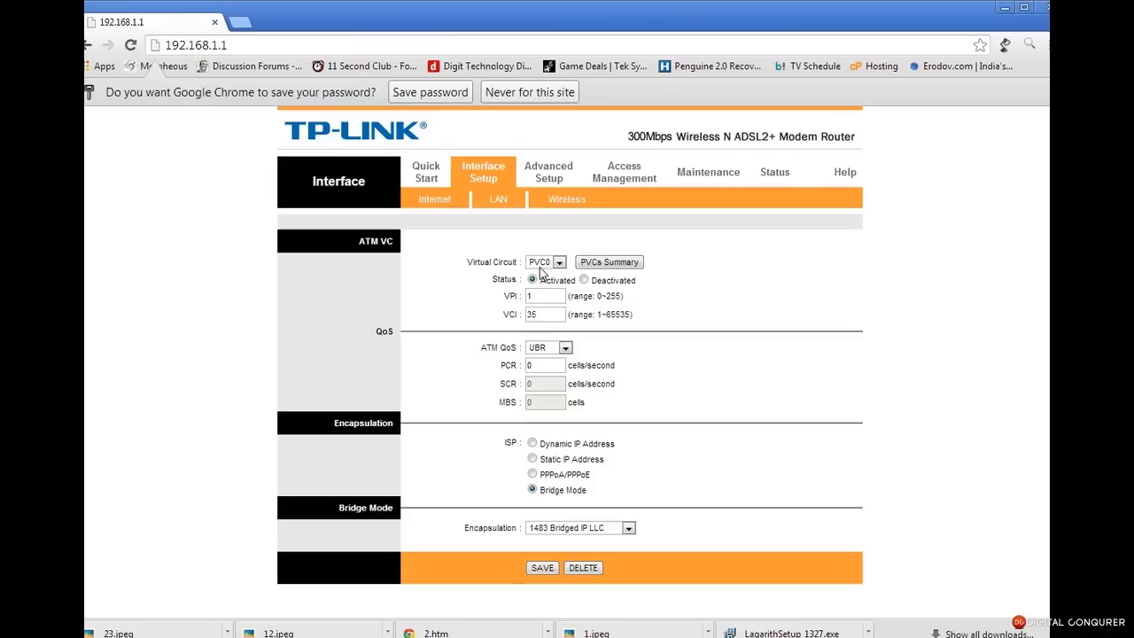
Save PVC1, PVC3 and PVC4 as deactivated circuits
{"action": "left_click", "coordinate": [544, 260]}
{"action": "left_click", "coordinate": [549, 297]}
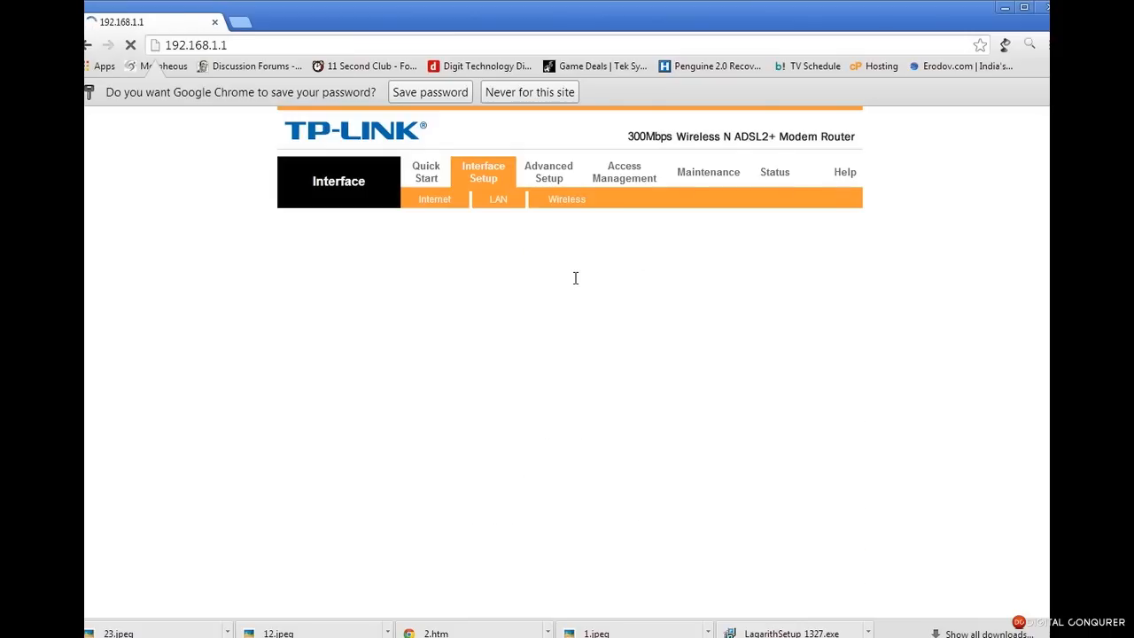
{"action": "left_click", "coordinate": [543, 568]}
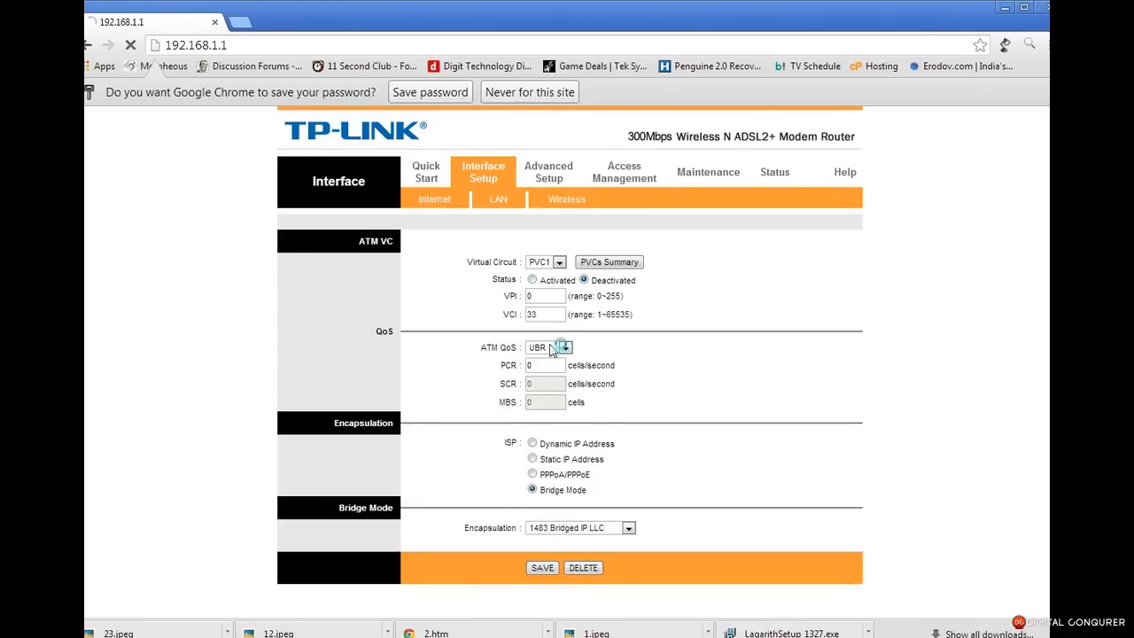
{"action": "left_click", "coordinate": [558, 262]}
{"action": "left_click", "coordinate": [540, 323]}
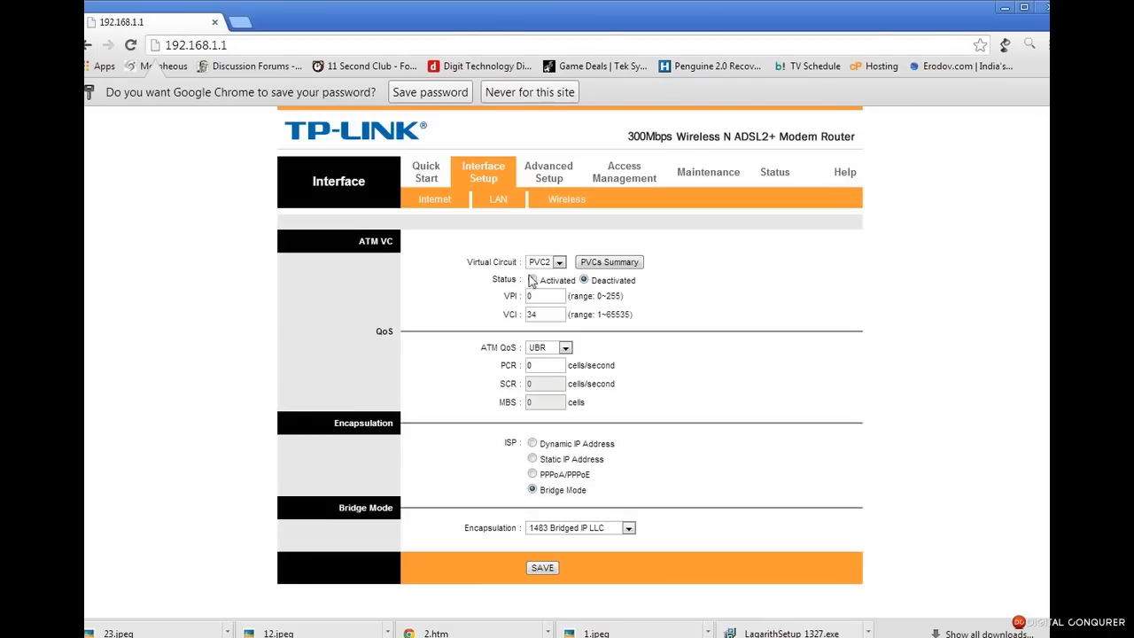
{"action": "left_click", "coordinate": [558, 262]}
{"action": "left_click", "coordinate": [560, 335]}
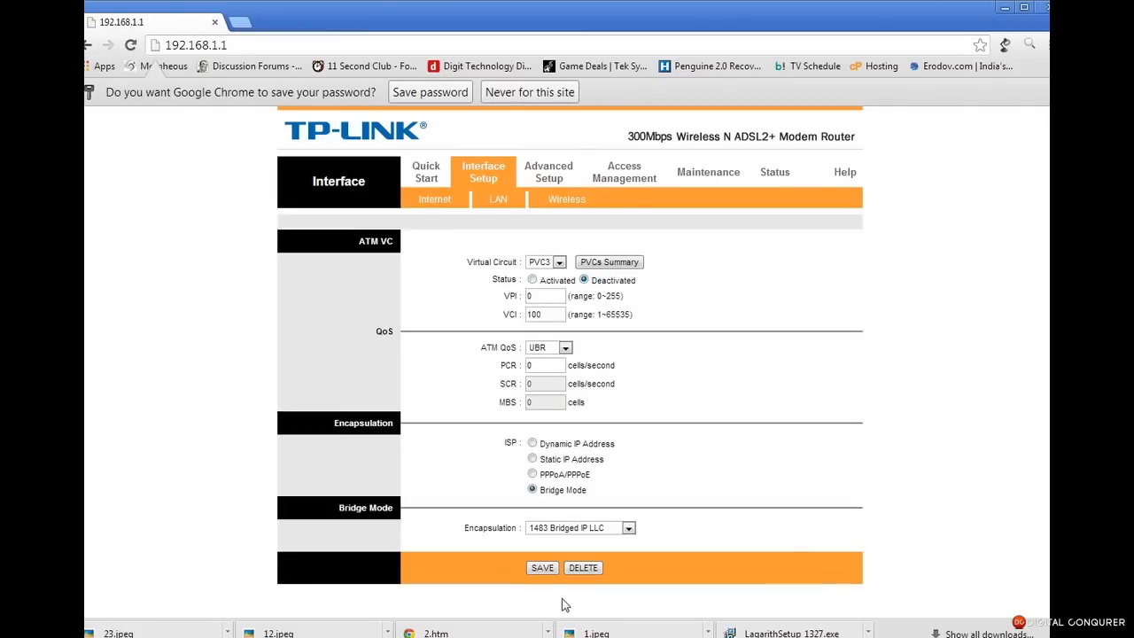
{"action": "left_click", "coordinate": [543, 567]}
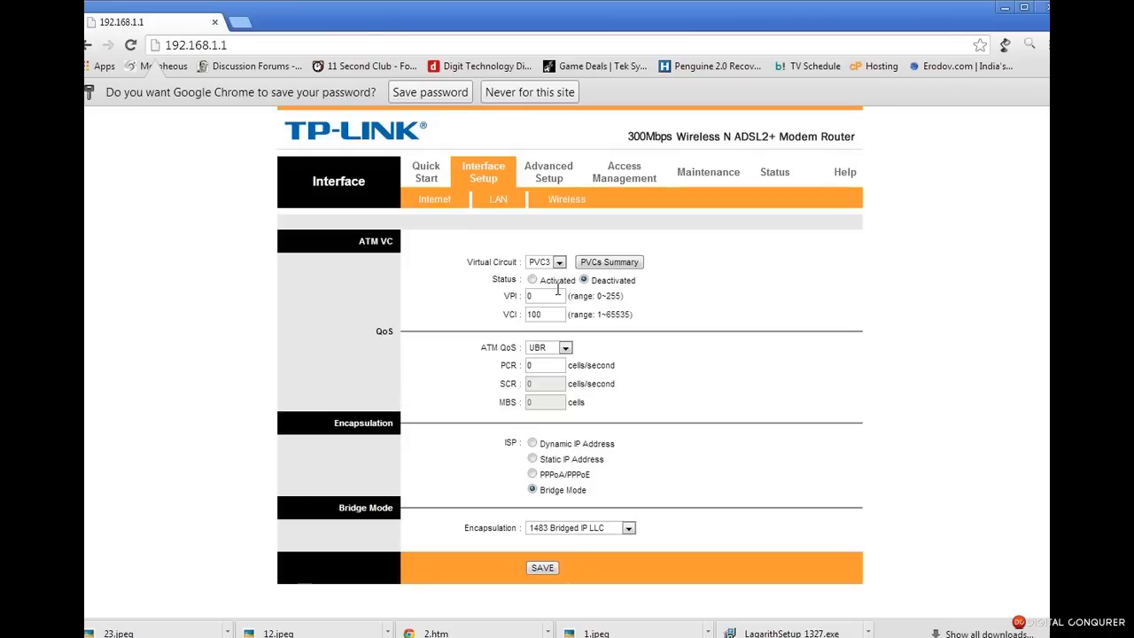
{"action": "left_click", "coordinate": [550, 262]}
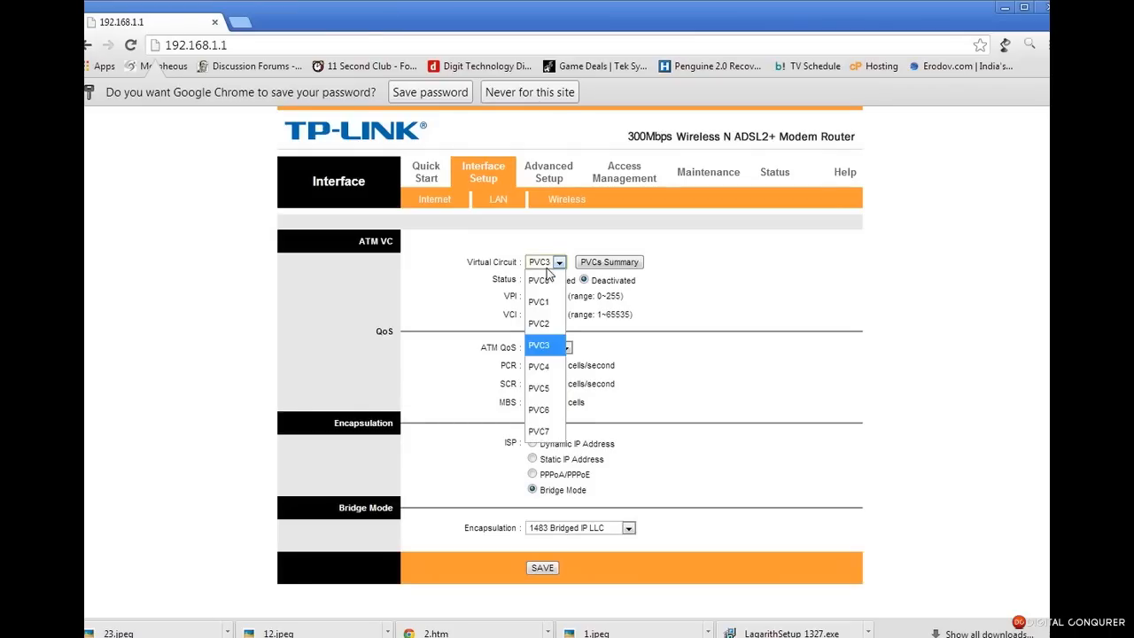
{"action": "left_click", "coordinate": [542, 366]}
{"action": "left_click", "coordinate": [568, 565]}
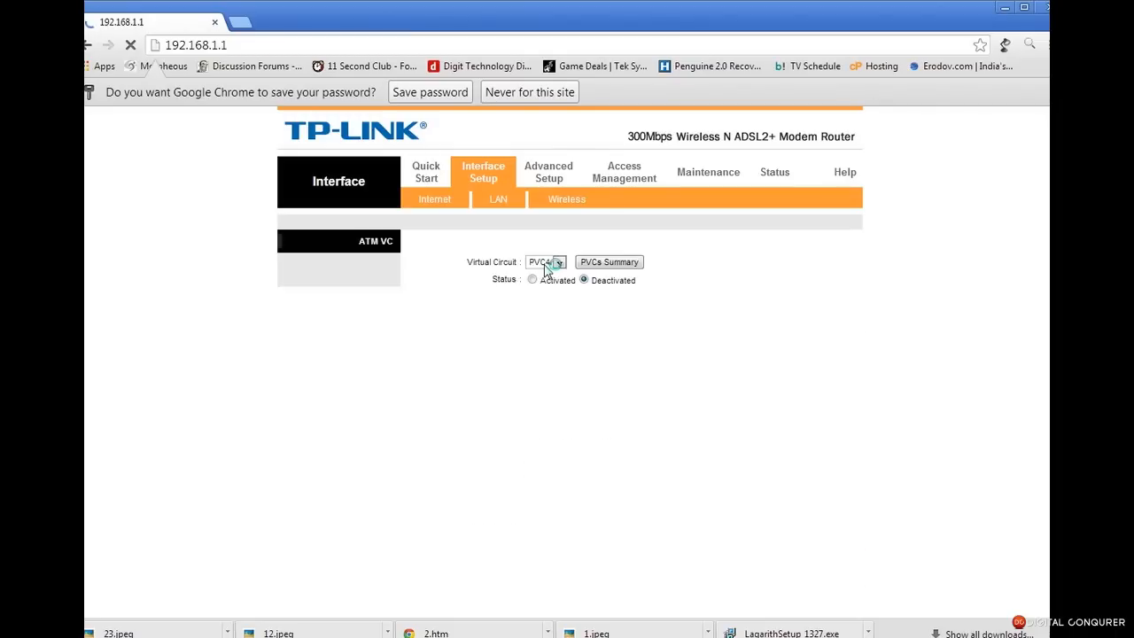
Deactivate and save PVC5 and PVC6, then view the PVCs Summary showing PVC0 Up
{"action": "left_click", "coordinate": [546, 268]}
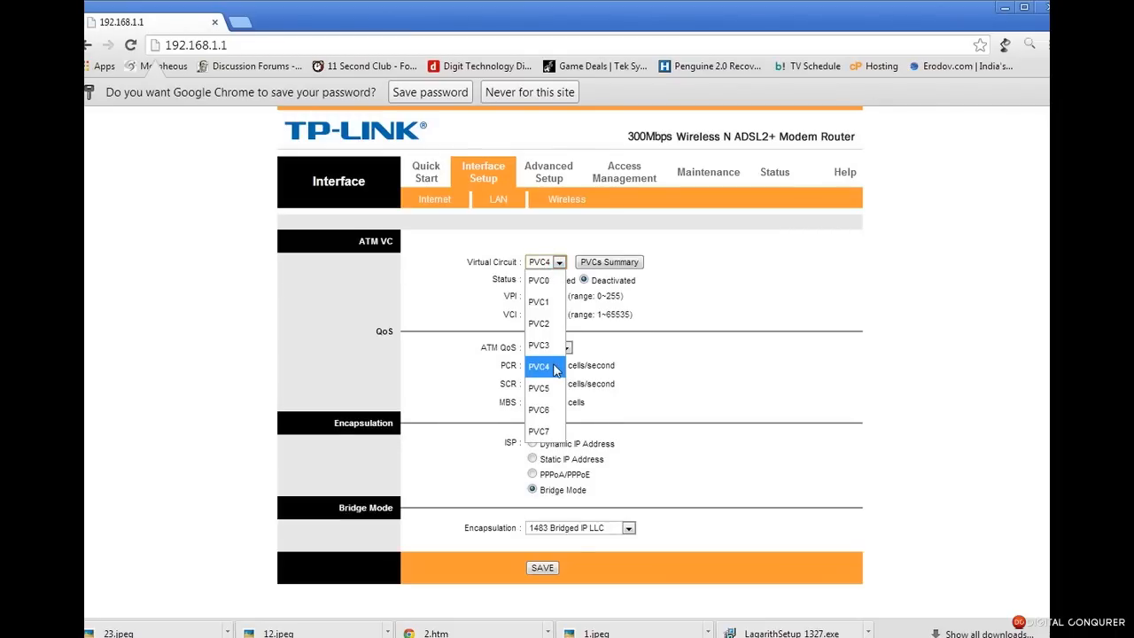
{"action": "left_click", "coordinate": [552, 388]}
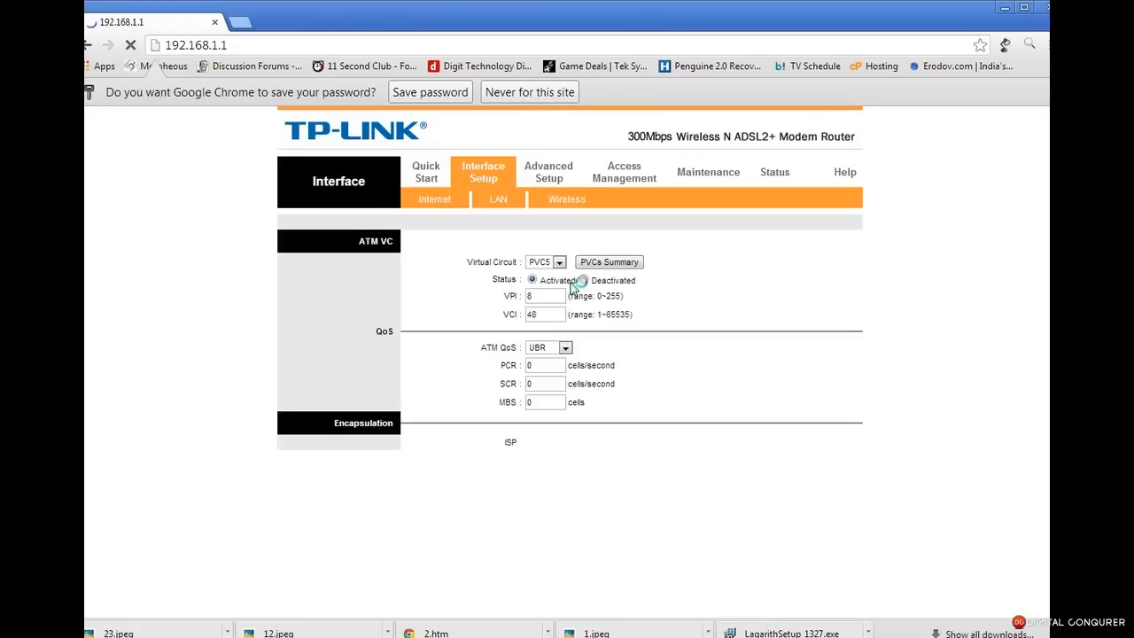
{"action": "left_click", "coordinate": [582, 280]}
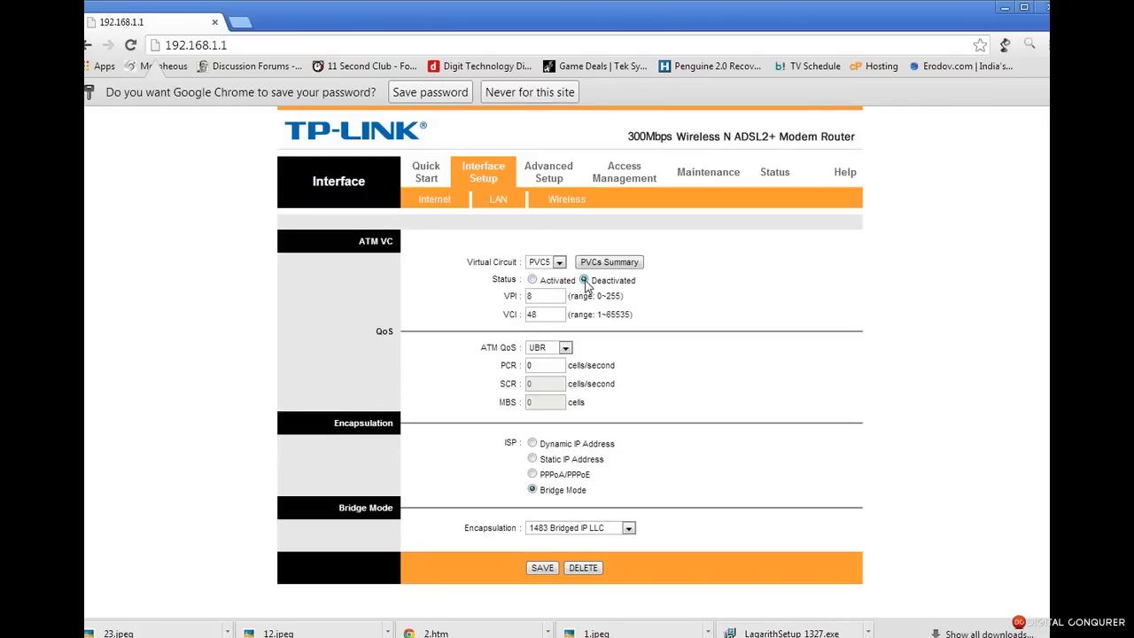
{"action": "left_click", "coordinate": [553, 568]}
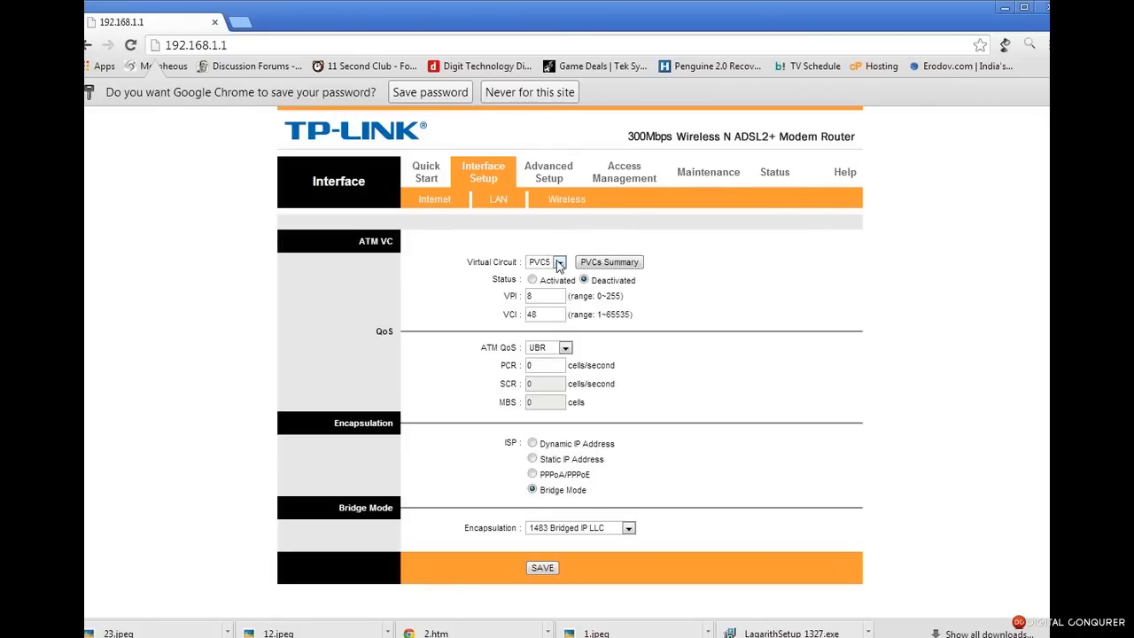
{"action": "left_click", "coordinate": [558, 263]}
{"action": "left_click", "coordinate": [542, 410]}
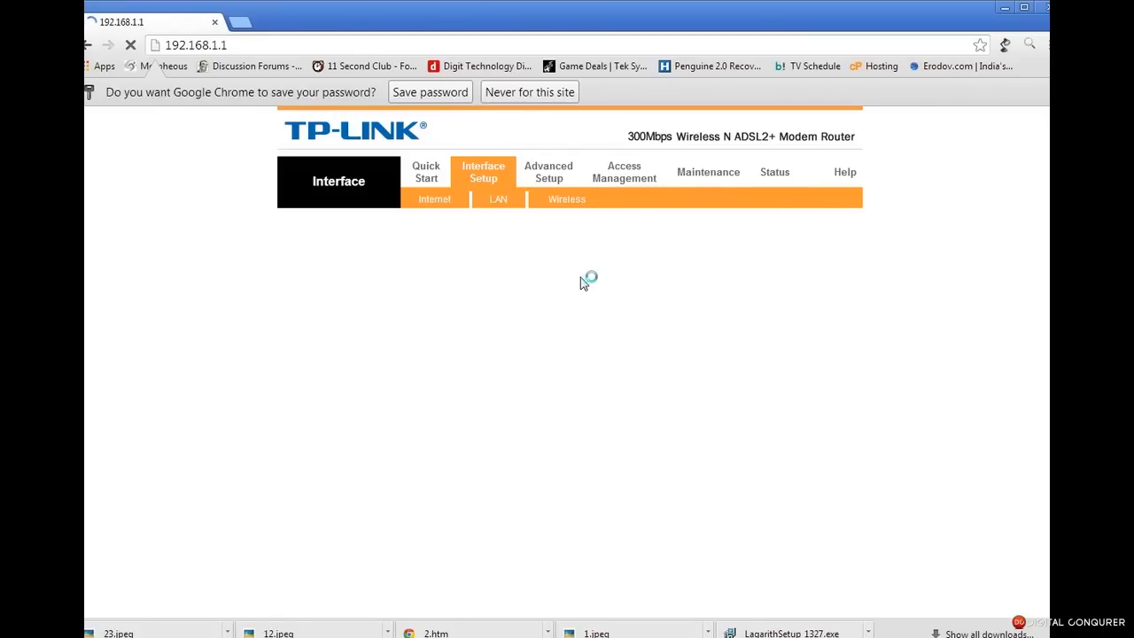
{"action": "left_click", "coordinate": [543, 569]}
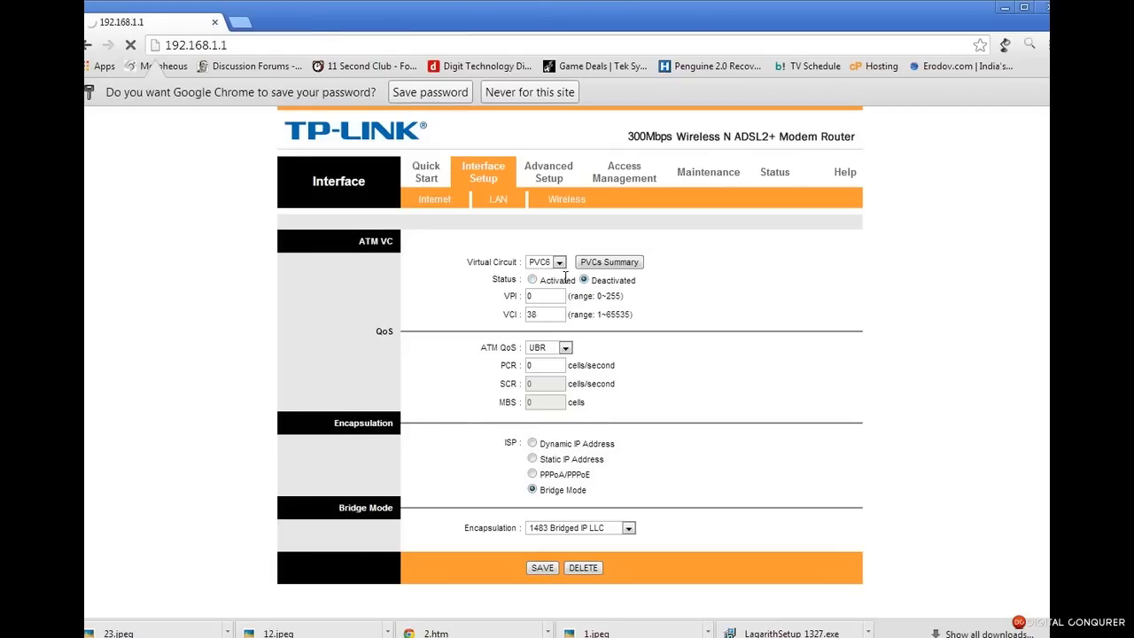
{"action": "left_click", "coordinate": [556, 262]}
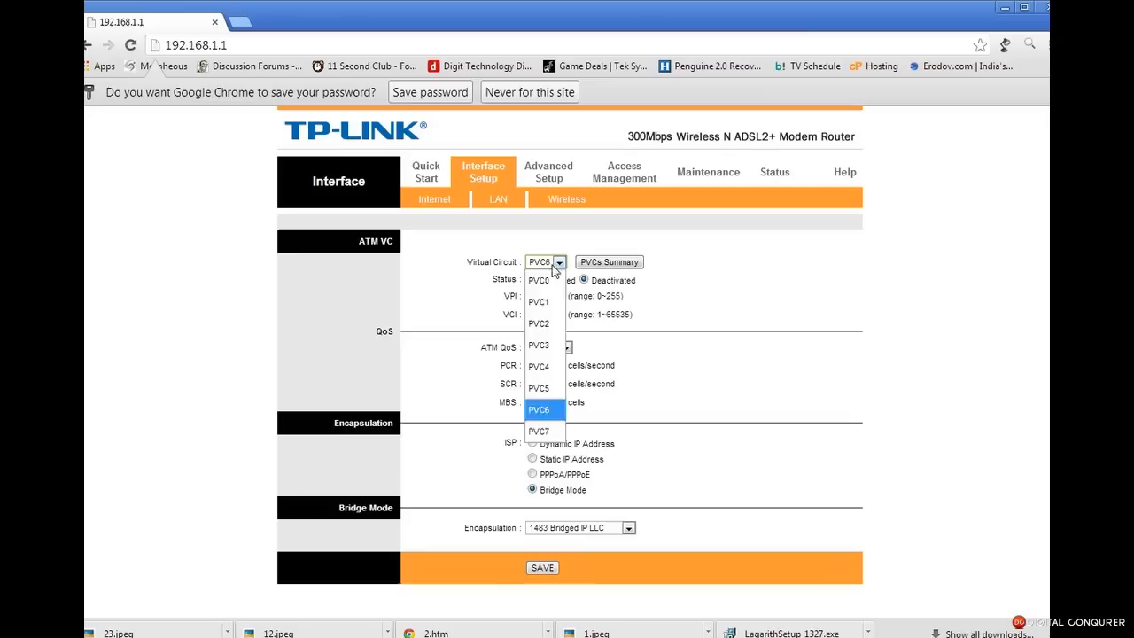
{"action": "left_click", "coordinate": [541, 431]}
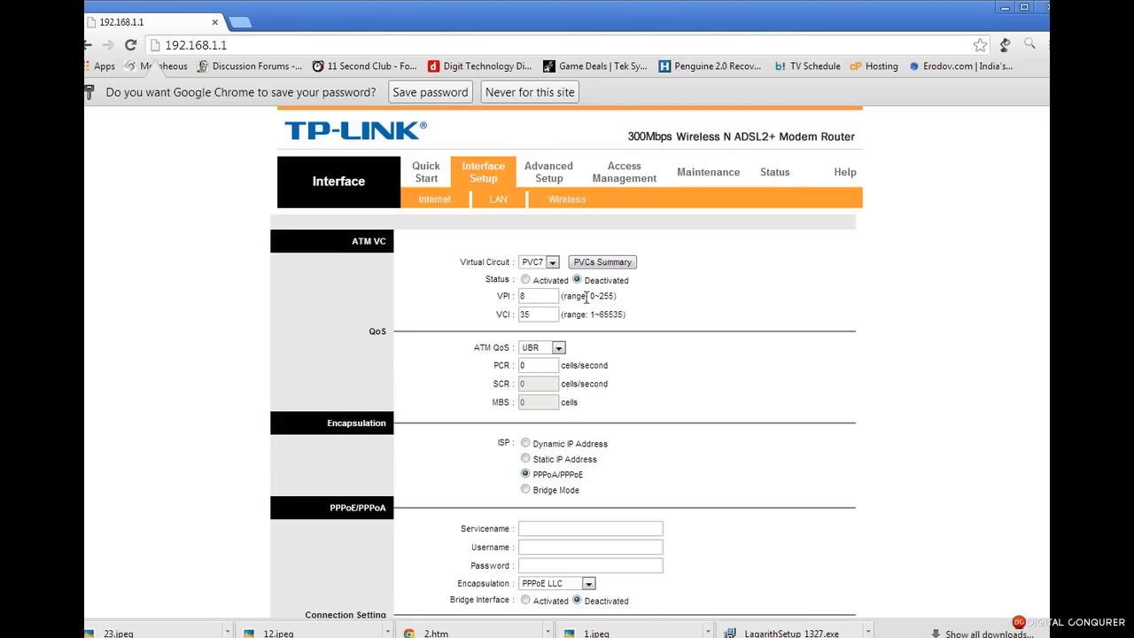
{"action": "left_click", "coordinate": [602, 266]}
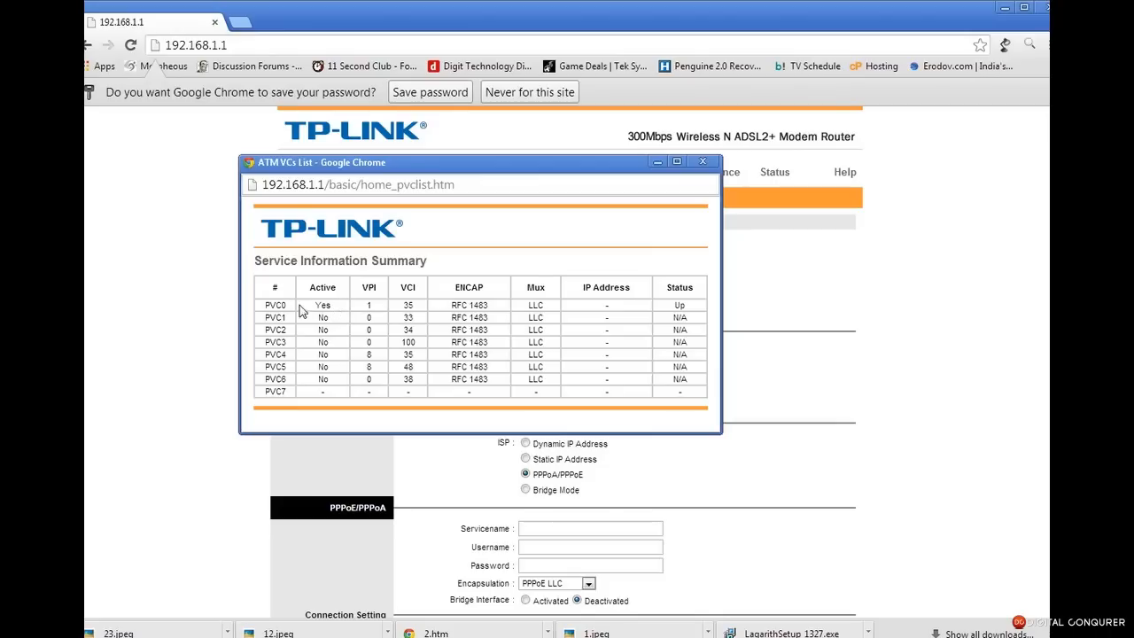
Check PVC0's current values (VPI 1, VCI 35) in the ATM VCs summary, then close it and open the circuit list
{"action": "left_click_drag", "start_coordinate": [309, 306], "coordinate": [439, 305]}
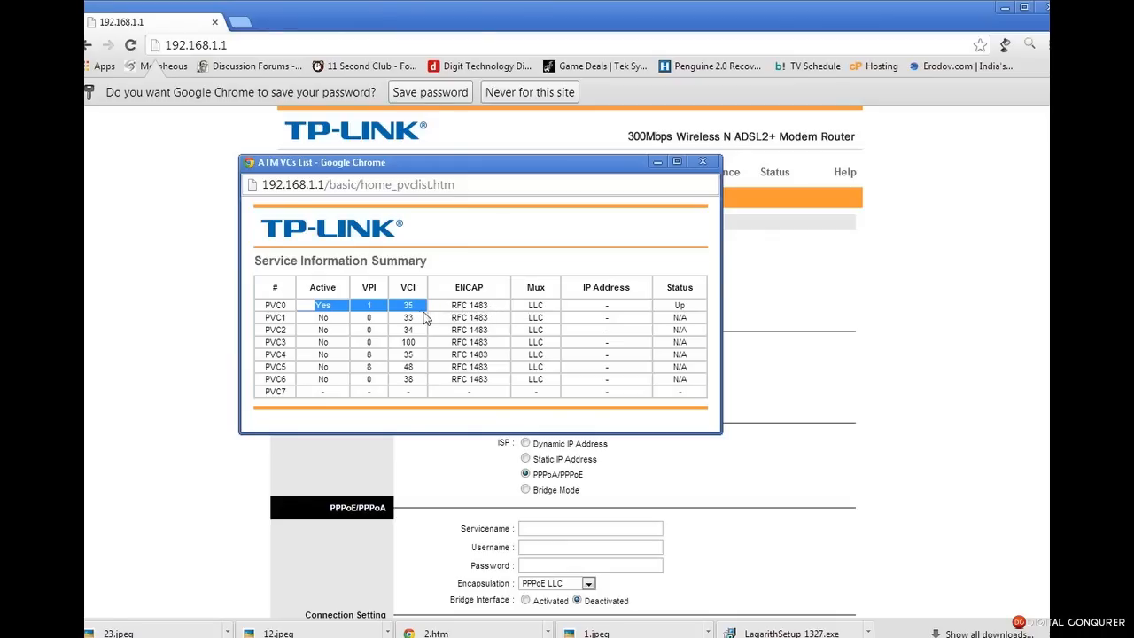
{"action": "left_click", "coordinate": [398, 311]}
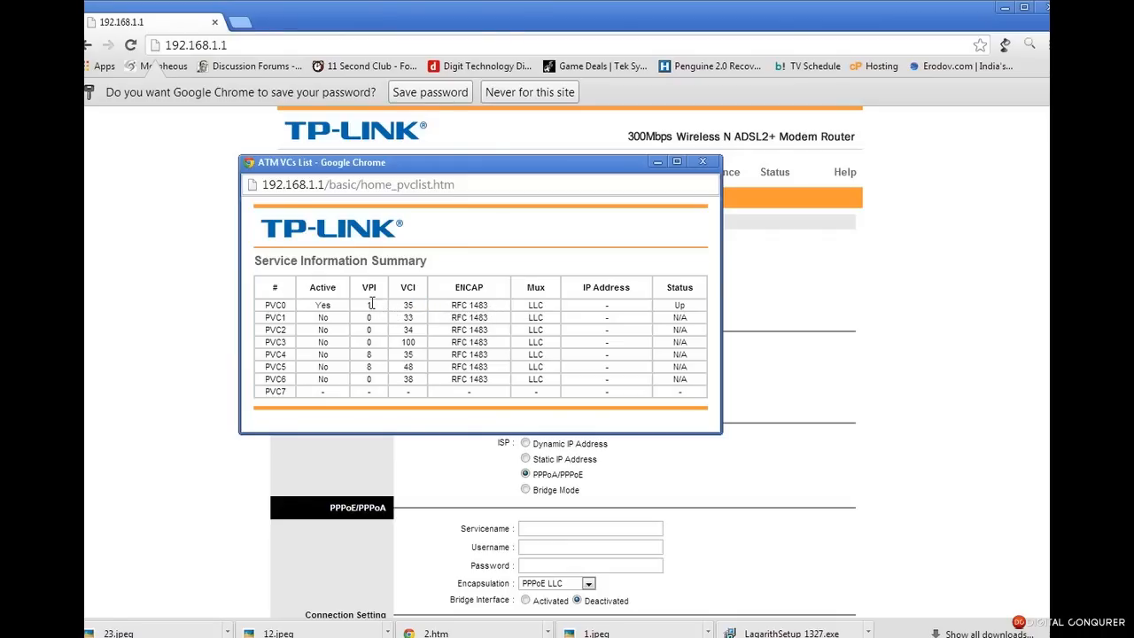
{"action": "double_click", "coordinate": [371, 304]}
{"action": "left_click", "coordinate": [702, 162]}
{"action": "left_click", "coordinate": [539, 261]}
Select PVC0, set VPI 0 and VCI 35, and choose PPPoA/PPPoE as the connection type
{"action": "left_click", "coordinate": [535, 278]}
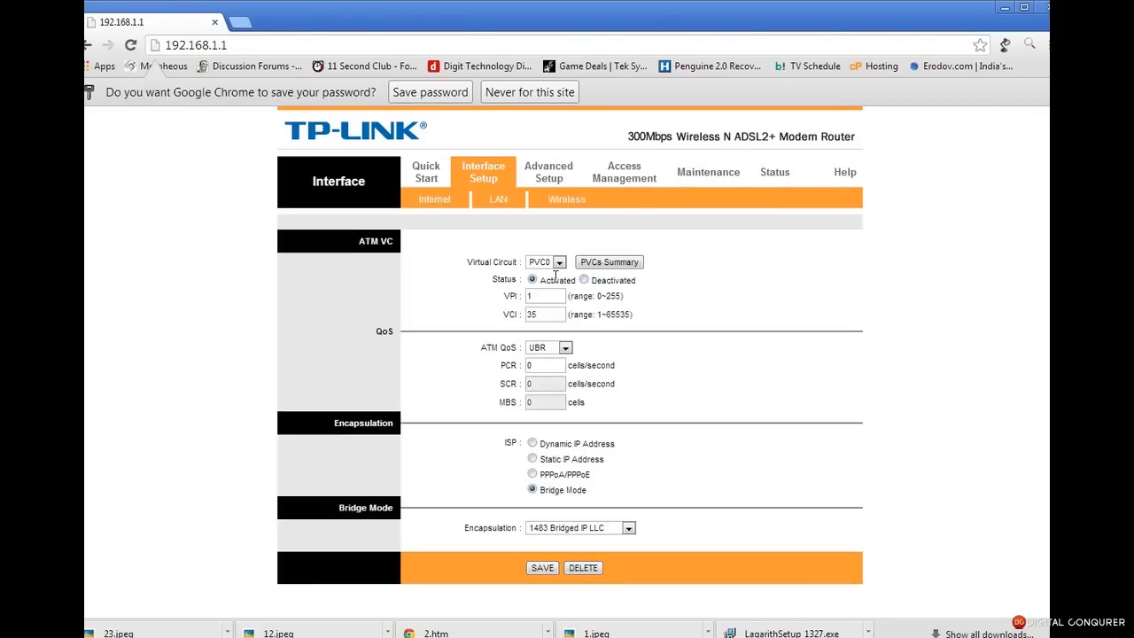
{"action": "left_click_drag", "start_coordinate": [535, 295], "coordinate": [505, 295]}
{"action": "type", "text": "0"}
{"action": "key", "text": "Tab"}
{"action": "type", "text": "35"}
{"action": "left_click", "coordinate": [534, 475]}
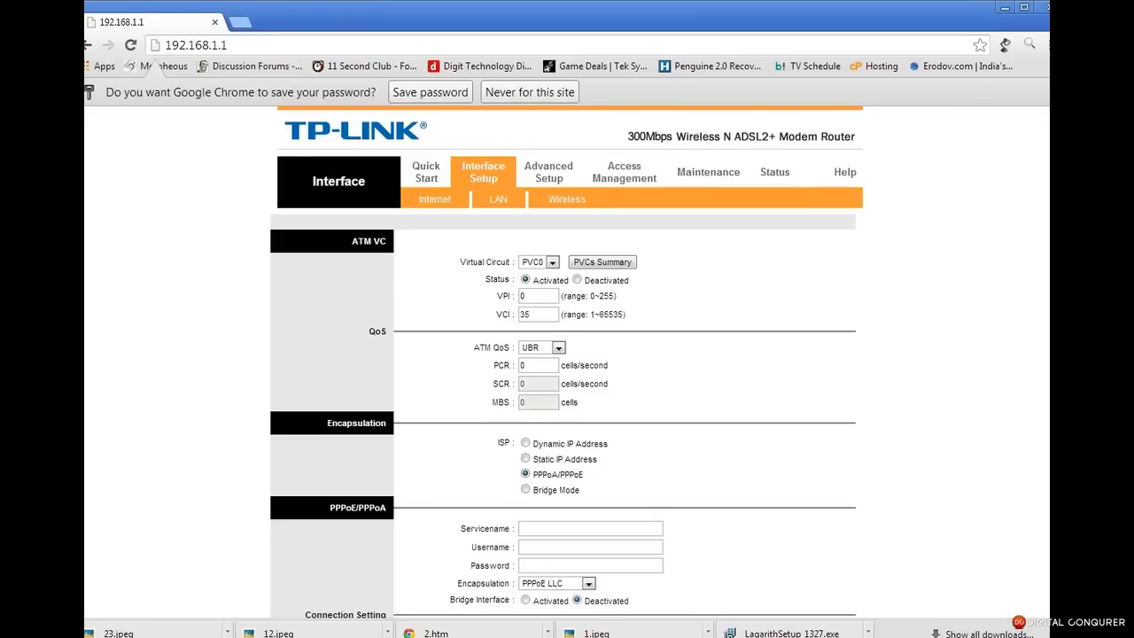
Enter service name Dataone, the account username and password, and save PVC0
{"action": "scroll", "coordinate": [562, 416], "scroll_direction": "down", "scroll_amount": 3}
{"action": "scroll", "coordinate": [563, 407], "scroll_direction": "down", "scroll_amount": 3}
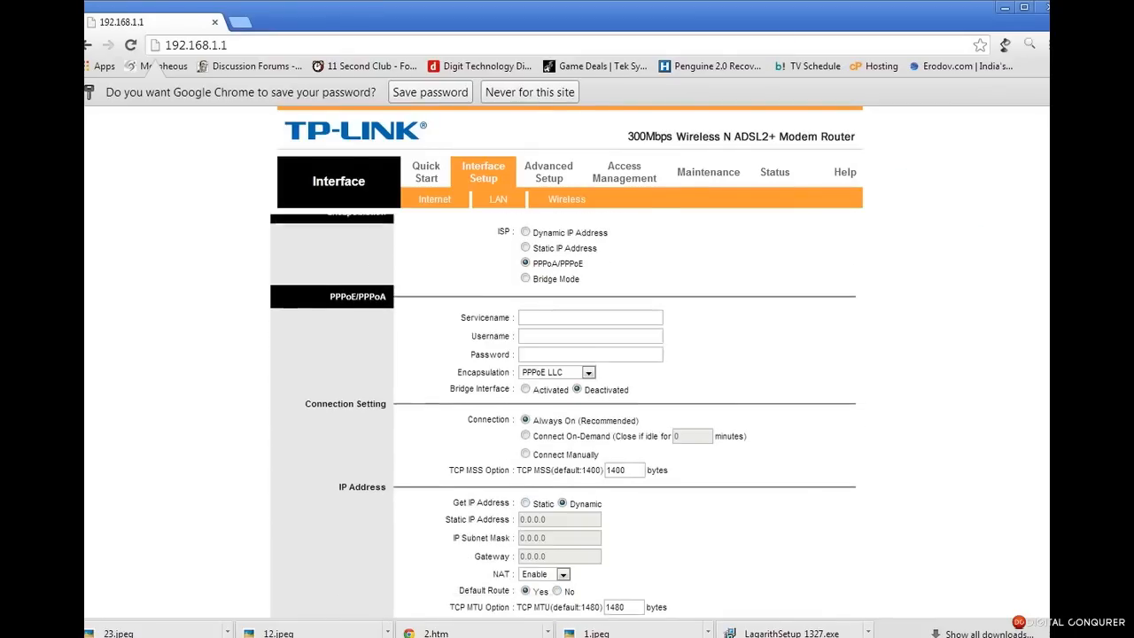
{"action": "left_click", "coordinate": [648, 311]}
{"action": "type", "text": "Dataone"}
{"action": "left_click", "coordinate": [574, 330]}
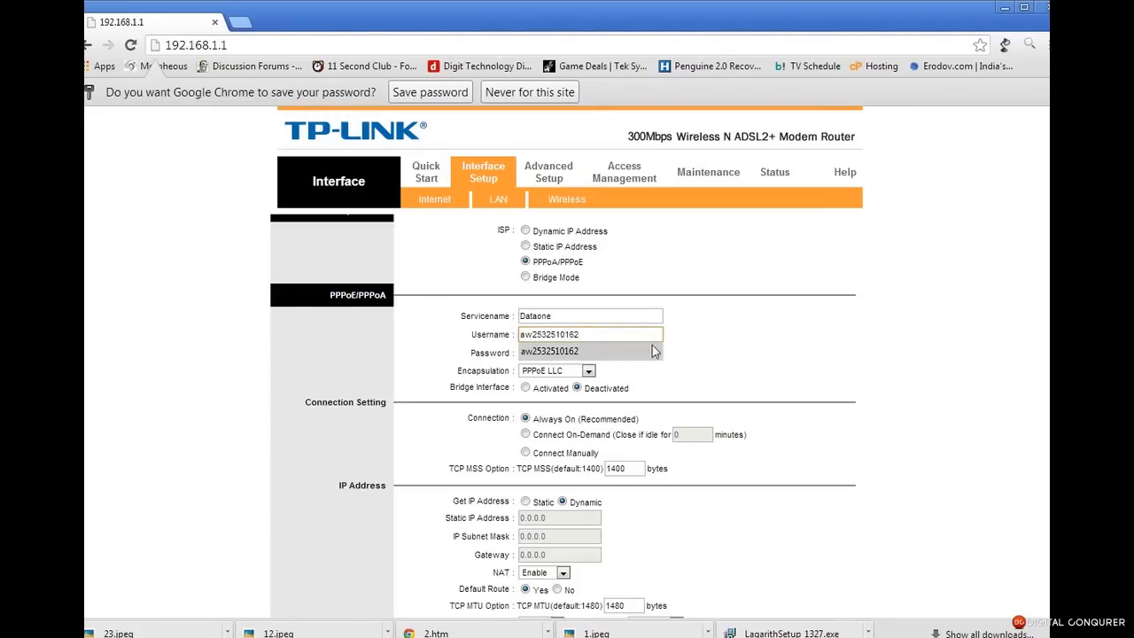
{"action": "left_click", "coordinate": [615, 352]}
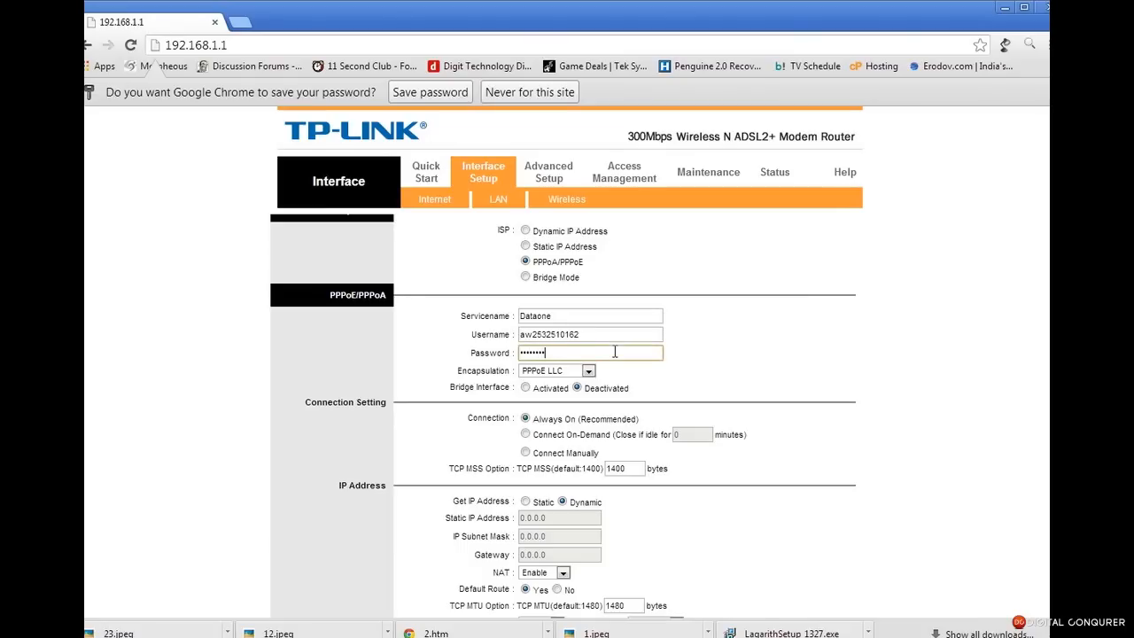
{"action": "scroll", "coordinate": [713, 385], "scroll_direction": "down", "scroll_amount": 1}
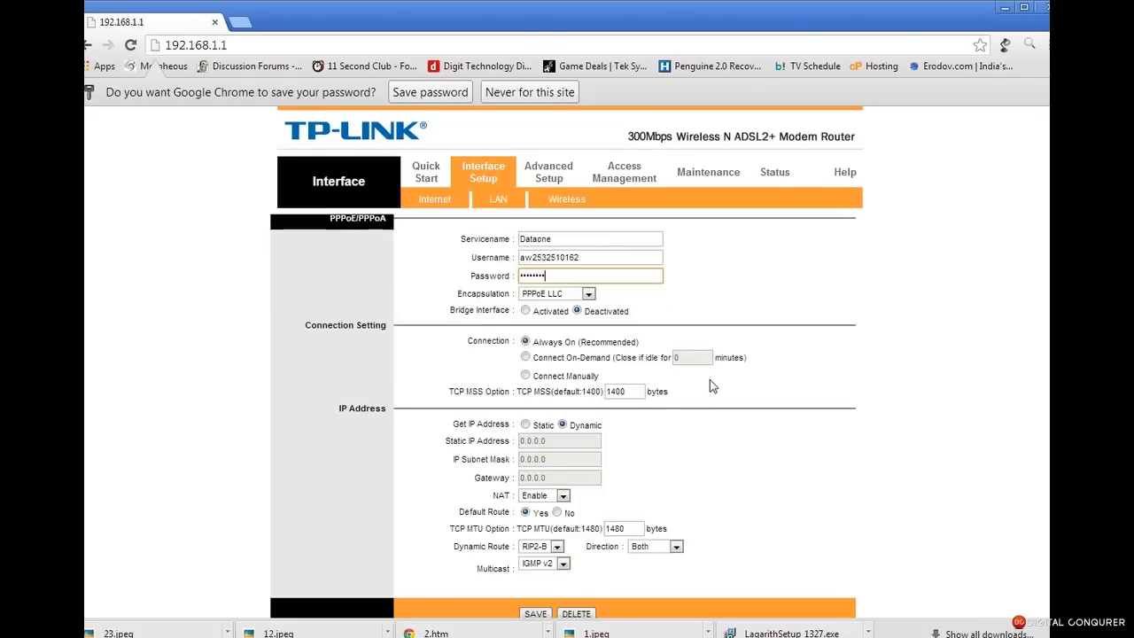
{"action": "scroll", "coordinate": [709, 385], "scroll_direction": "down", "scroll_amount": 1}
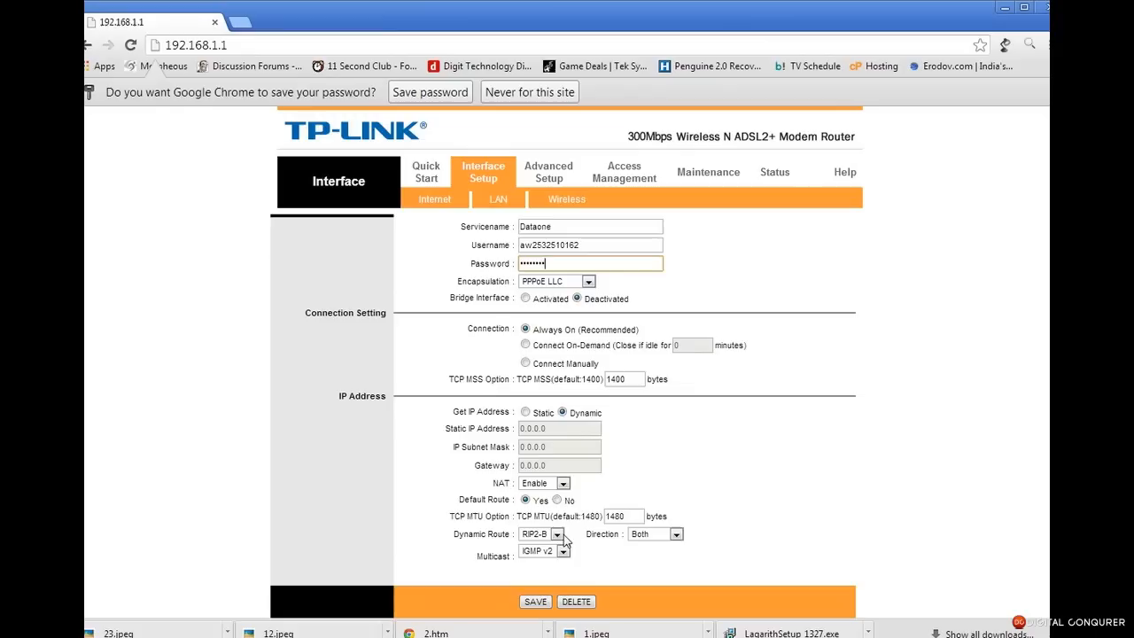
{"action": "left_click", "coordinate": [536, 602]}
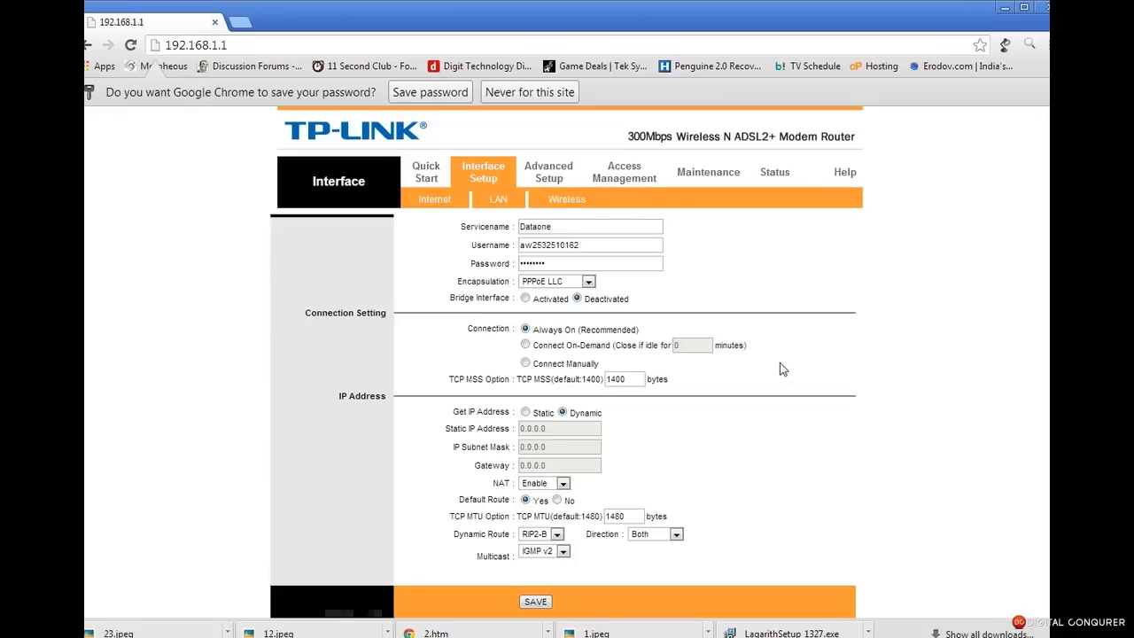
{"action": "scroll", "coordinate": [620, 463], "scroll_direction": "up", "scroll_amount": 4}
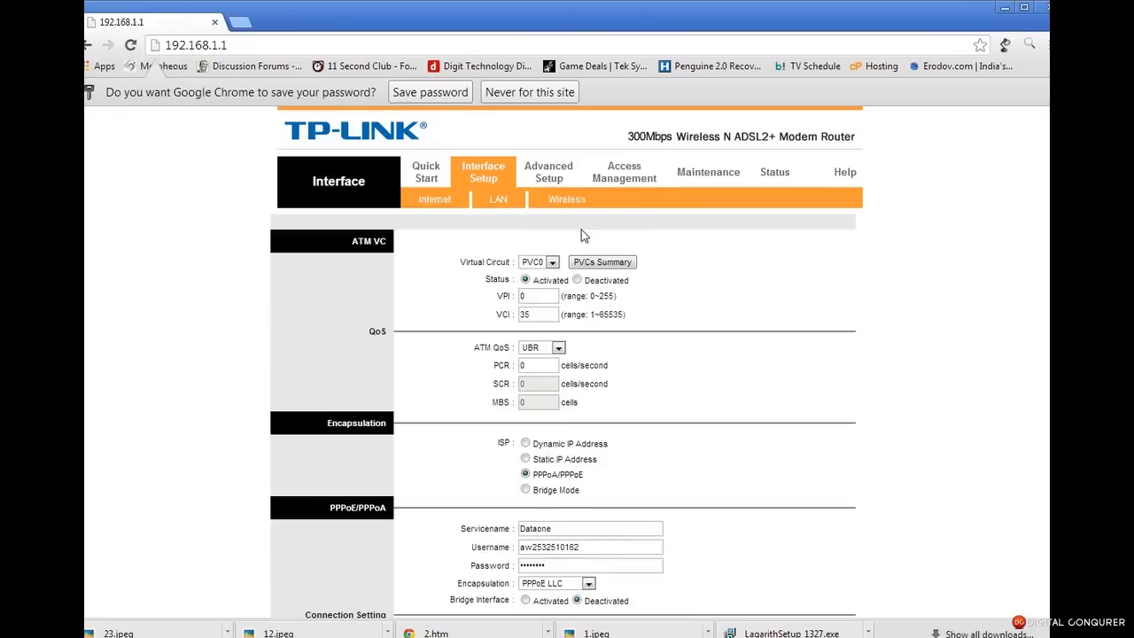
Verify in the PVCs summary that PVC0 shows PPPoE, Dynamic IP and status Up, then go to Wireless
{"action": "left_click", "coordinate": [601, 261]}
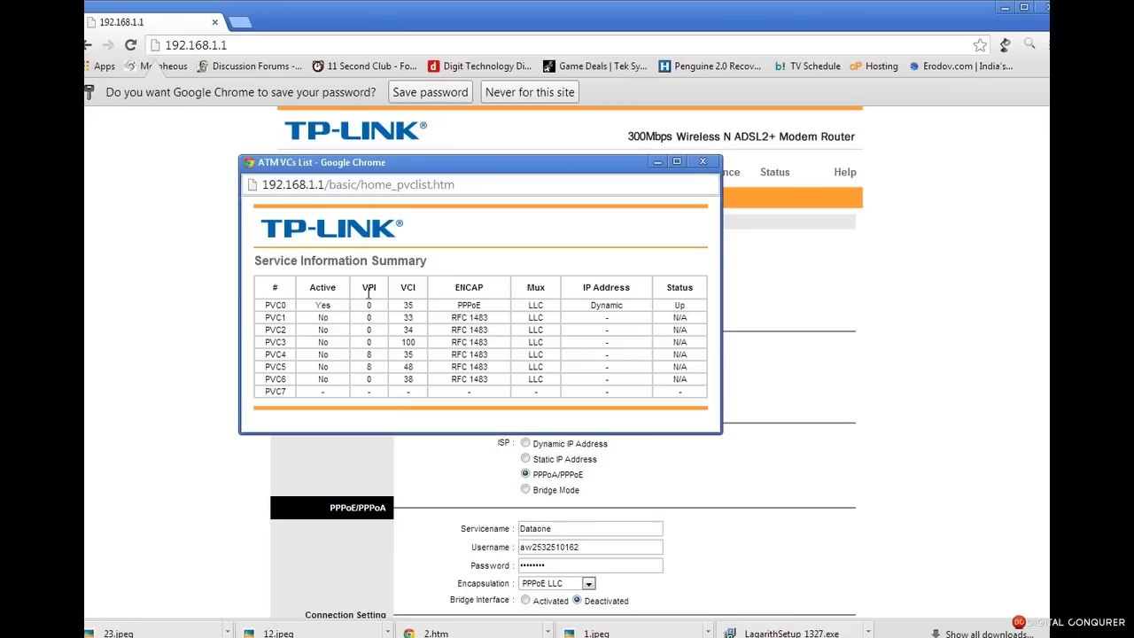
{"action": "left_click_drag", "start_coordinate": [263, 305], "coordinate": [701, 308]}
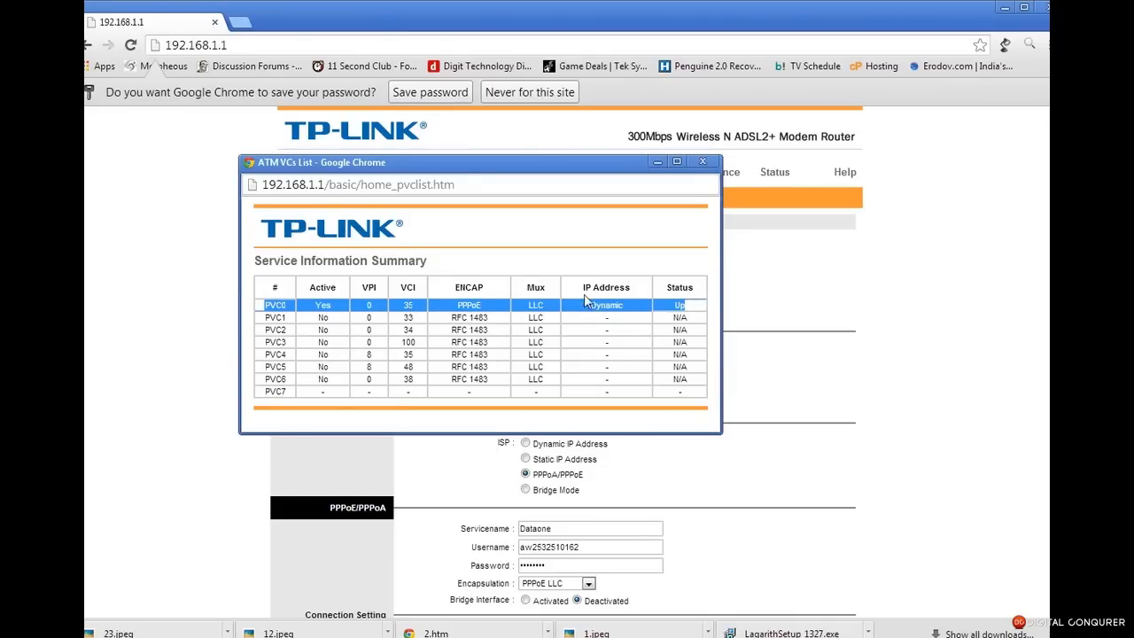
{"action": "double_click", "coordinate": [679, 305]}
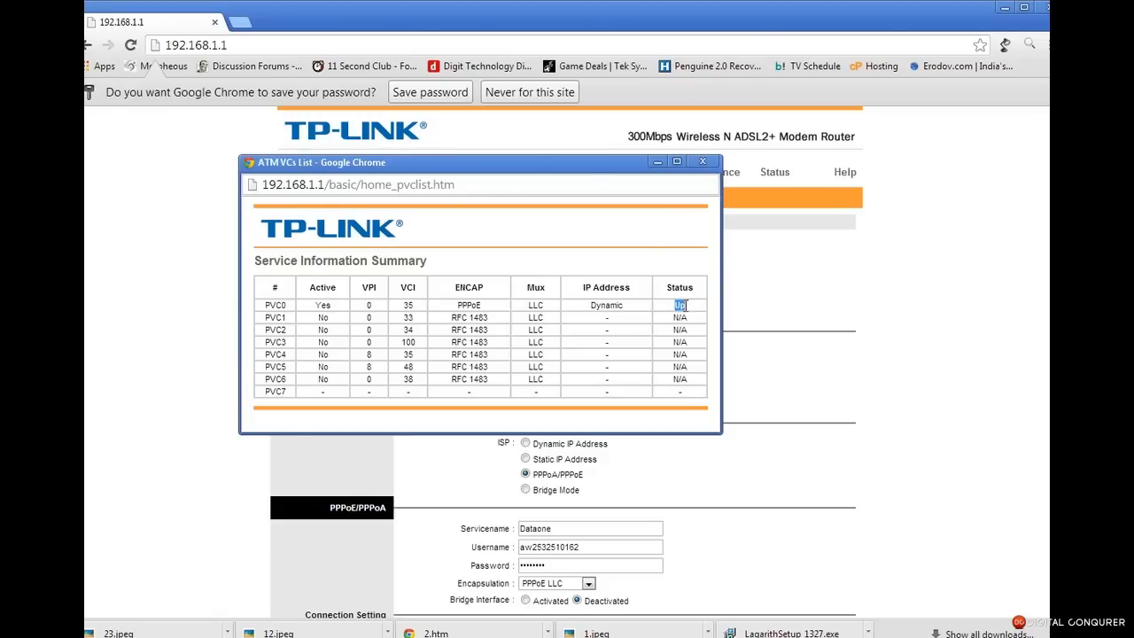
{"action": "left_click", "coordinate": [703, 161]}
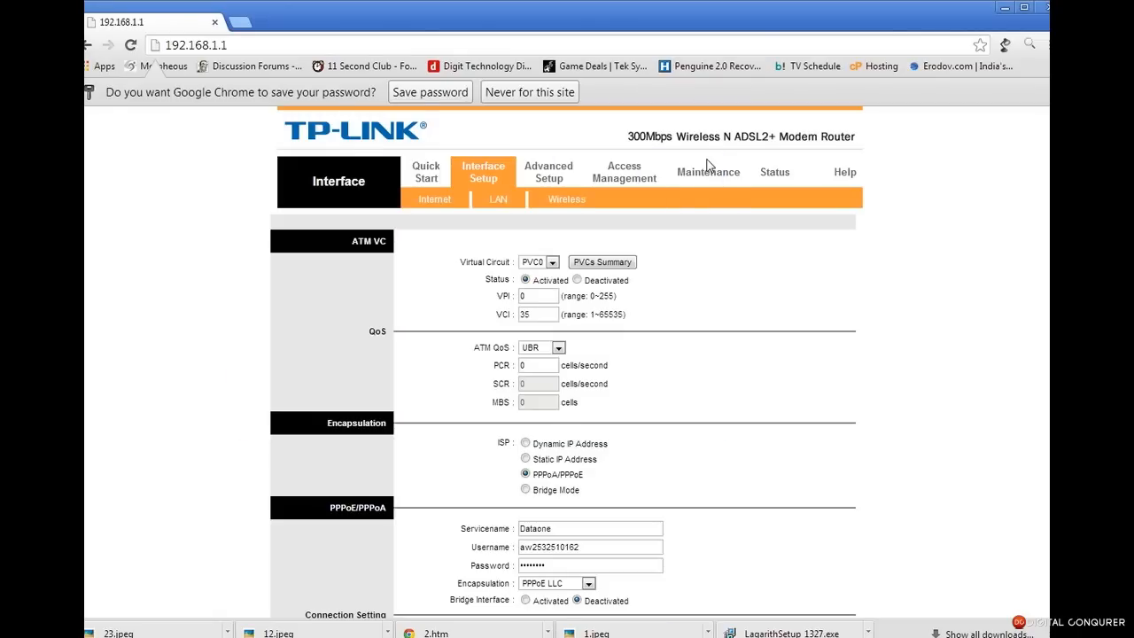
{"action": "left_click", "coordinate": [567, 200]}
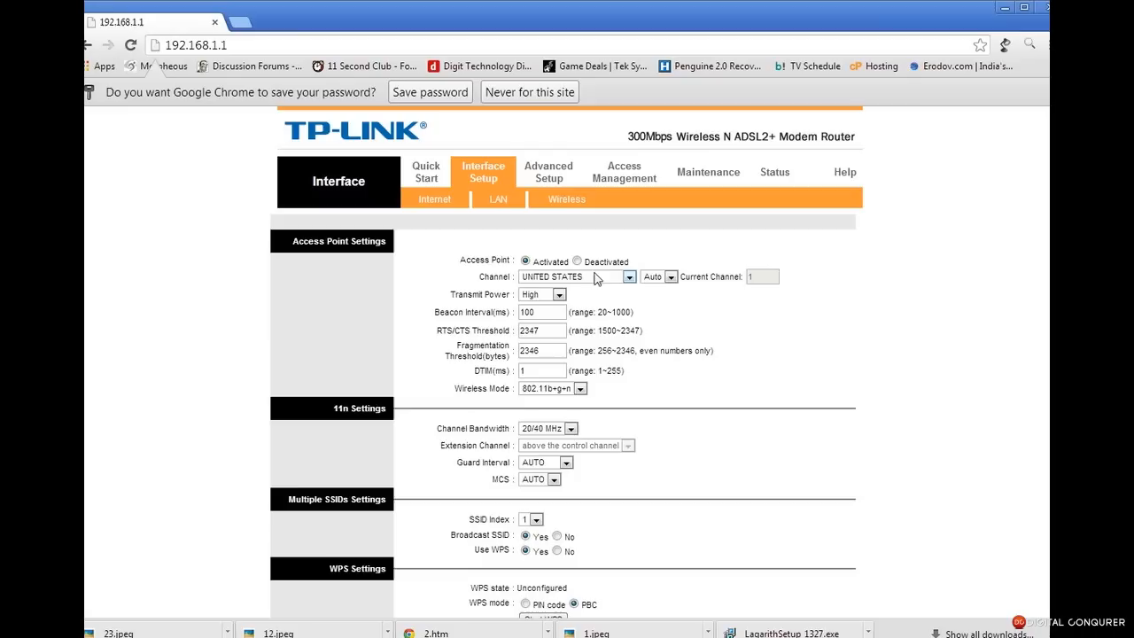
Pick INDIA from the Channel region list and save the Wireless page
{"action": "left_click", "coordinate": [568, 277]}
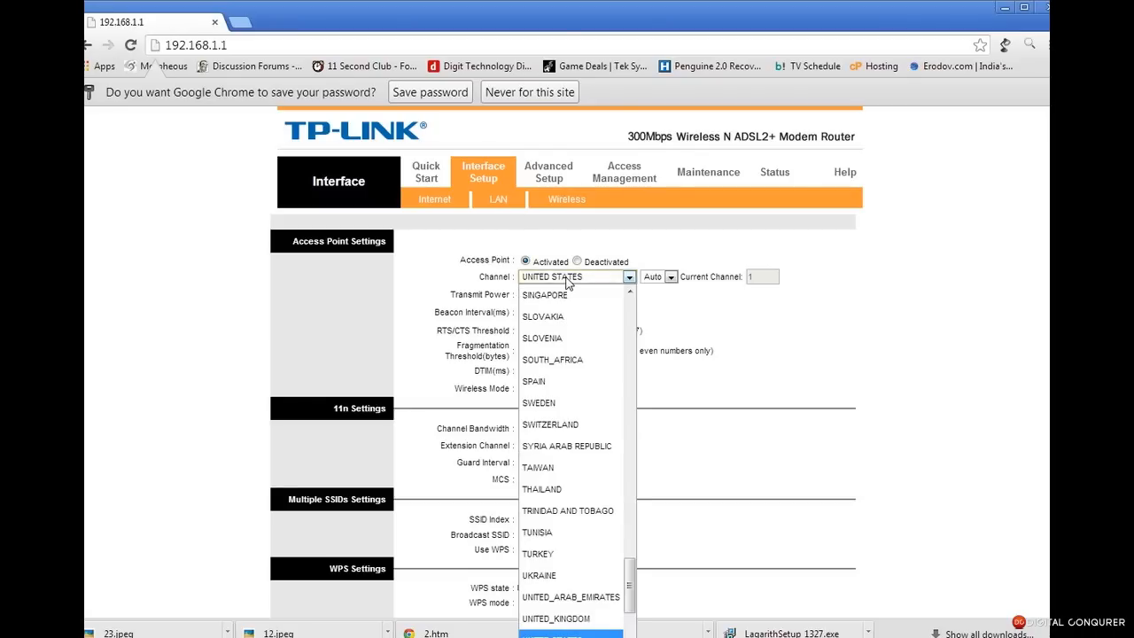
{"action": "key", "text": "i"}
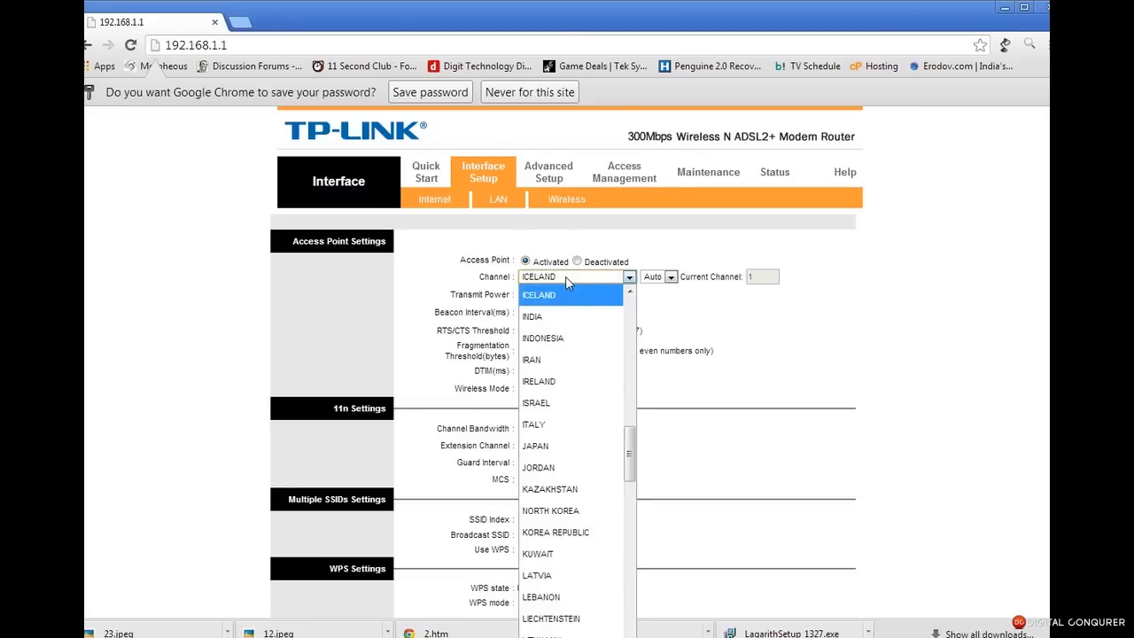
{"action": "key", "text": "Down"}
{"action": "key", "text": "Return"}
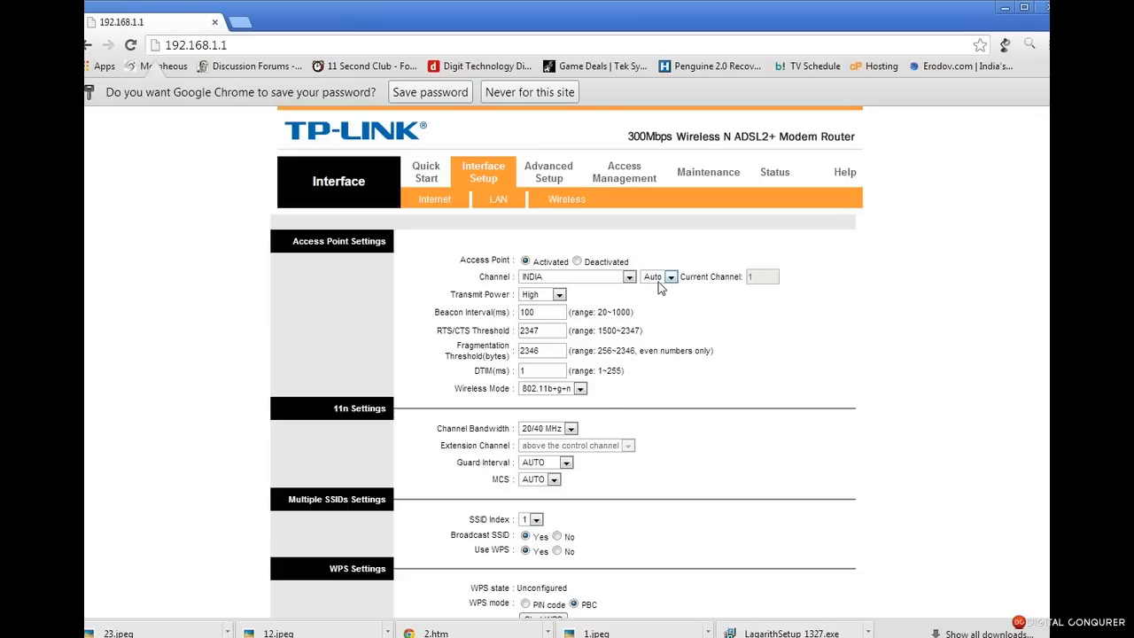
{"action": "scroll", "coordinate": [977, 428], "scroll_direction": "down", "scroll_amount": 3}
{"action": "scroll", "coordinate": [563, 415], "scroll_direction": "down", "scroll_amount": 3}
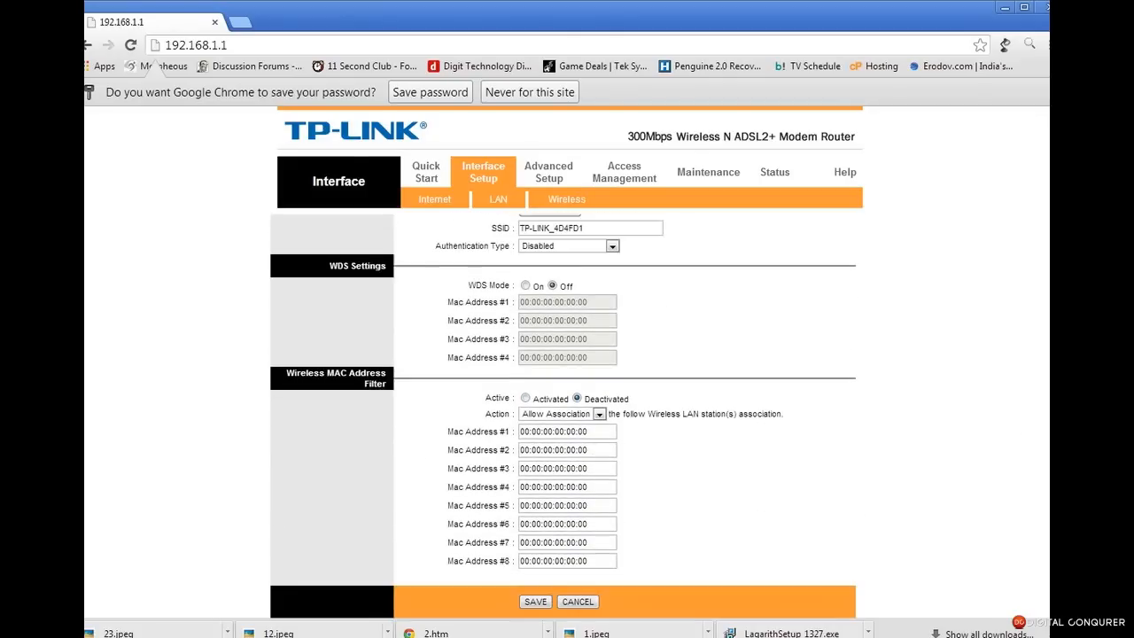
{"action": "left_click", "coordinate": [535, 601]}
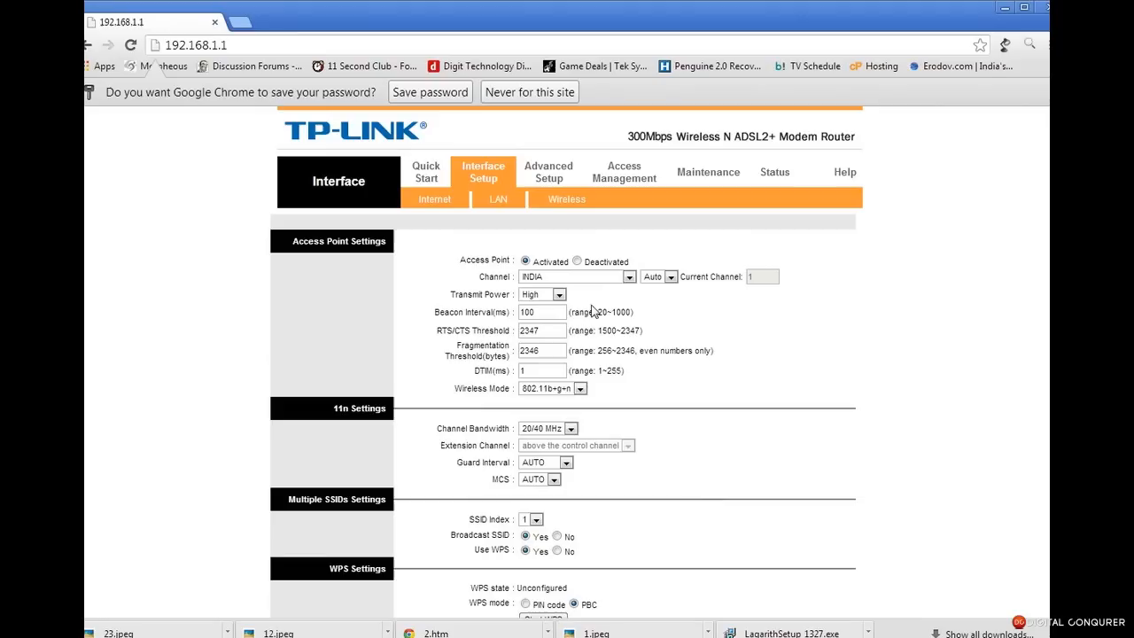
{"action": "scroll", "coordinate": [693, 412], "scroll_direction": "down", "scroll_amount": 4}
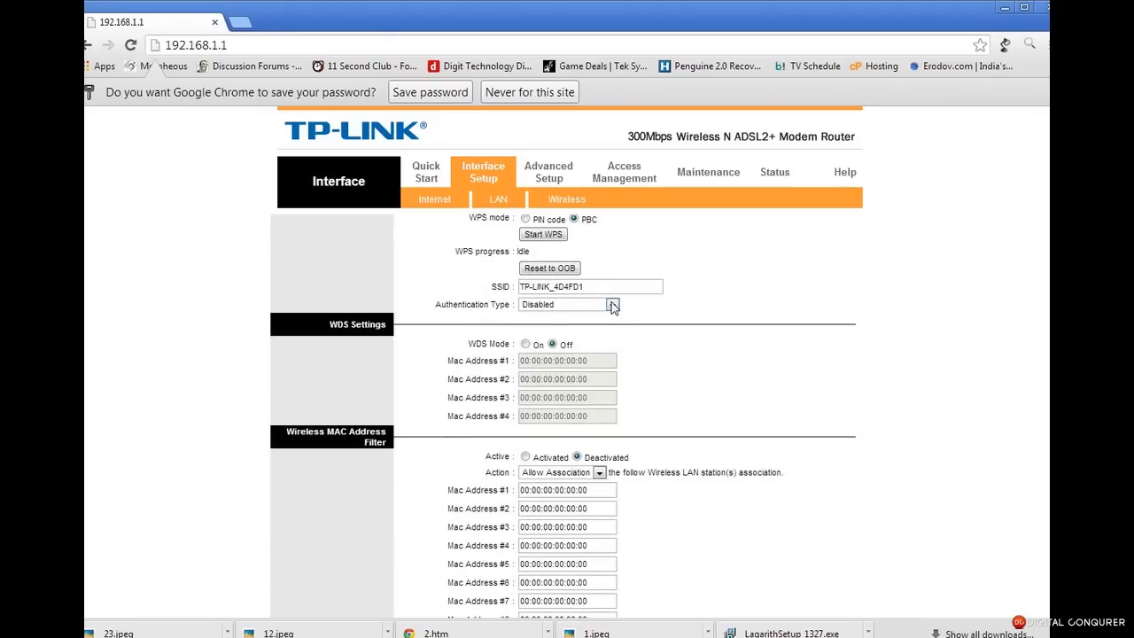
{"action": "scroll", "coordinate": [898, 356], "scroll_direction": "up", "scroll_amount": 4}
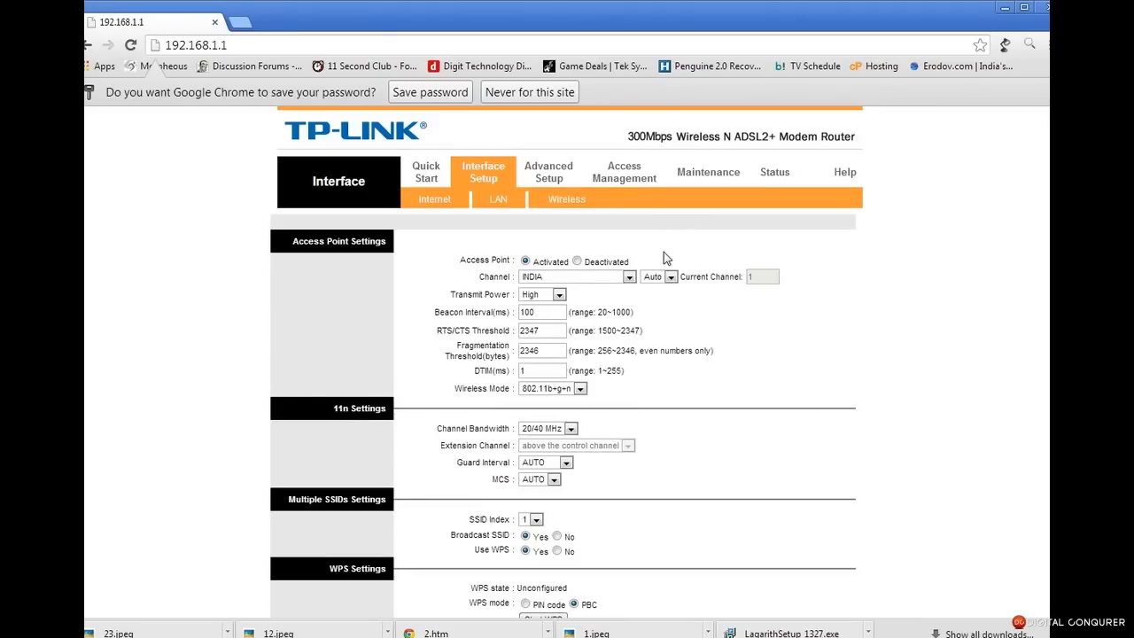
{"action": "scroll", "coordinate": [627, 283], "scroll_direction": "down", "scroll_amount": 10}
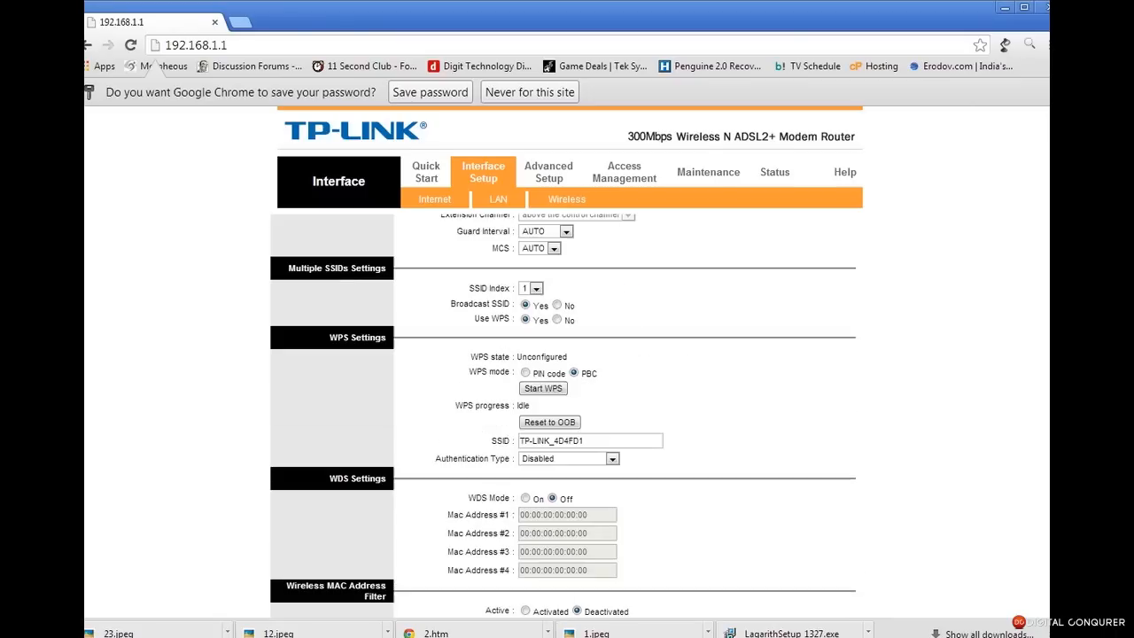
{"action": "scroll", "coordinate": [627, 284], "scroll_direction": "up", "scroll_amount": 5}
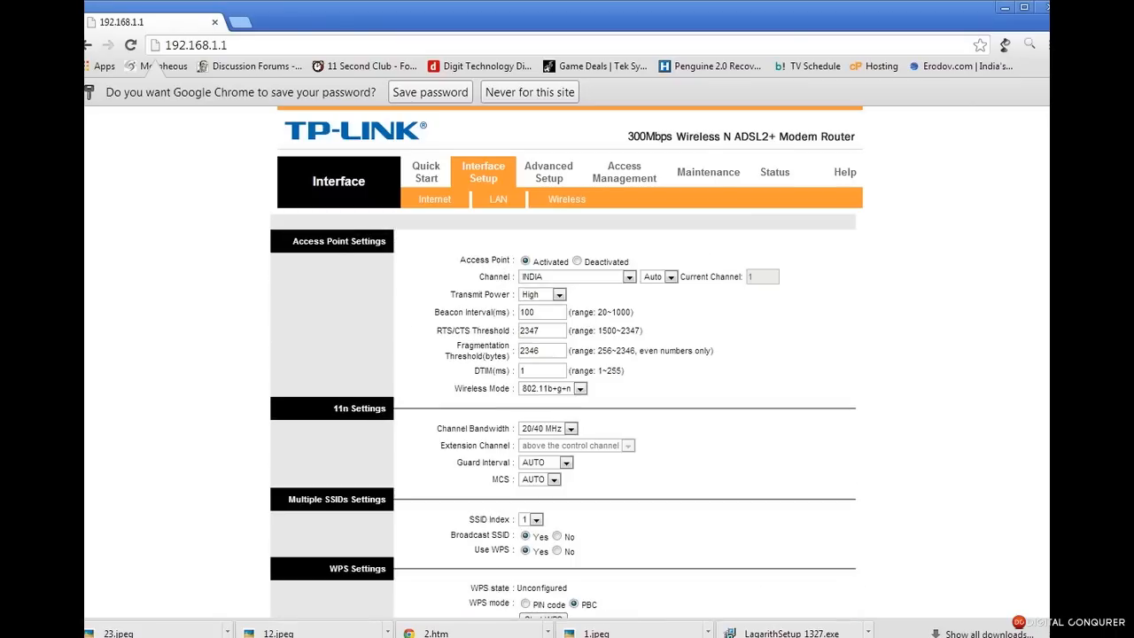
Keep region INDIA and Authentication Type Disabled, then save the wireless settings again
{"action": "left_click", "coordinate": [595, 276]}
{"action": "left_click", "coordinate": [596, 277]}
{"action": "scroll", "coordinate": [645, 572], "scroll_direction": "down", "scroll_amount": 4}
{"action": "scroll", "coordinate": [584, 482], "scroll_direction": "up", "scroll_amount": 1}
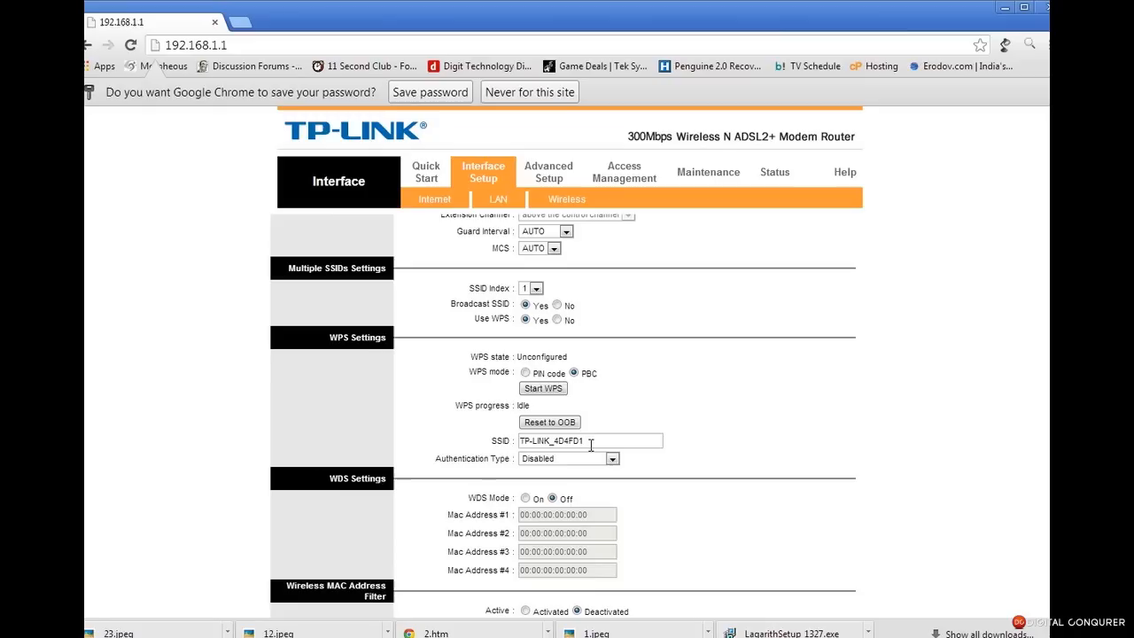
{"action": "left_click_drag", "start_coordinate": [663, 442], "coordinate": [518, 447]}
{"action": "left_click", "coordinate": [551, 457]}
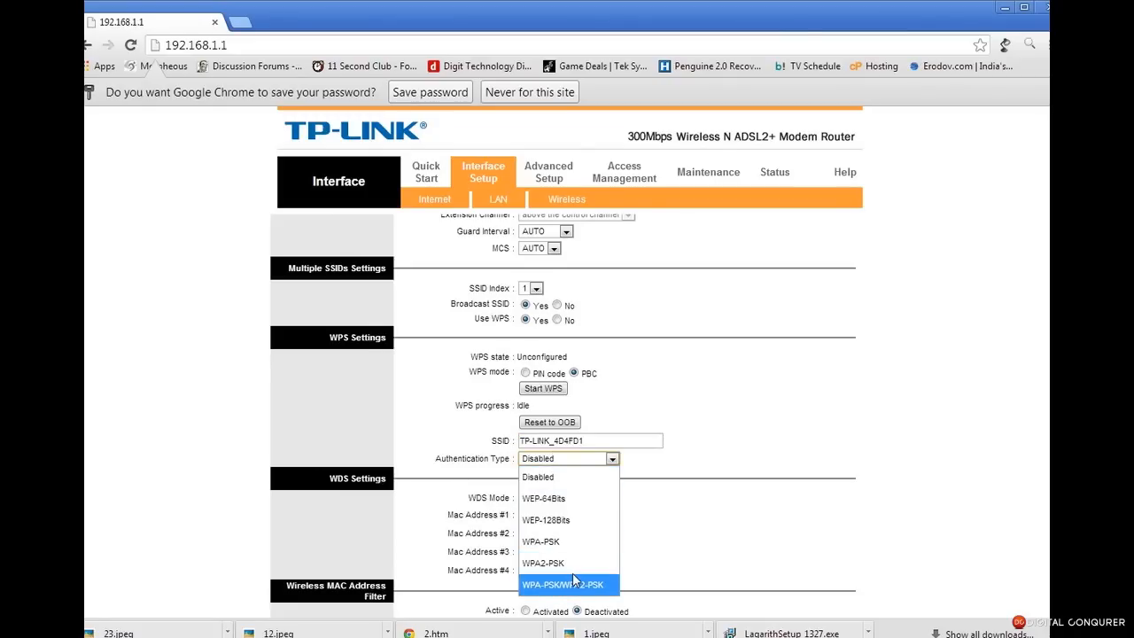
{"action": "left_click", "coordinate": [574, 467]}
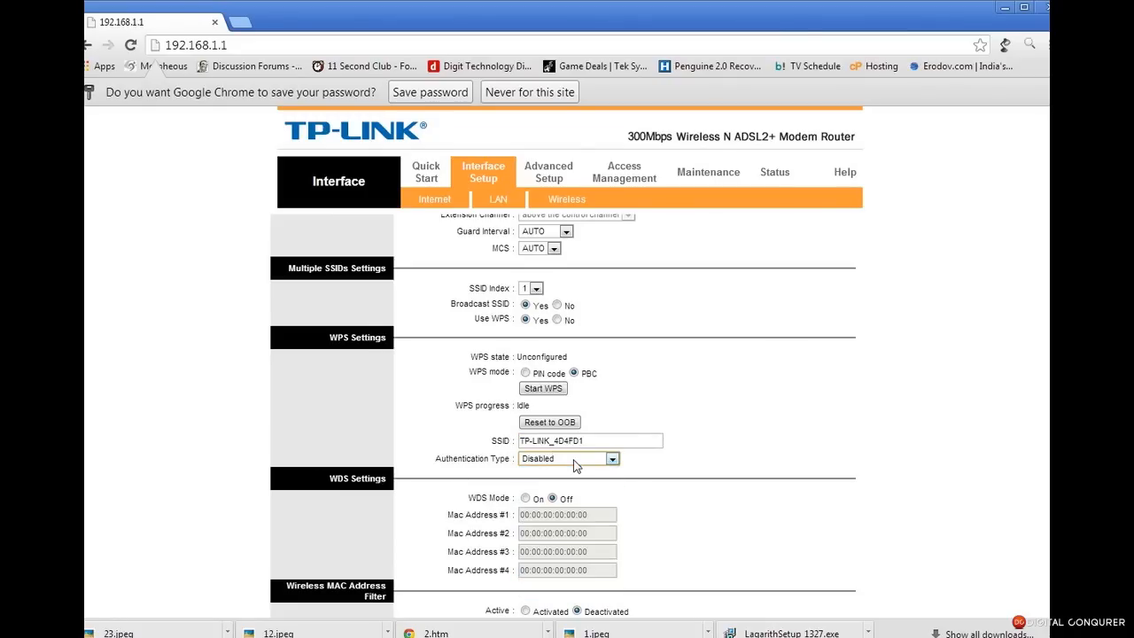
{"action": "left_click", "coordinate": [573, 463]}
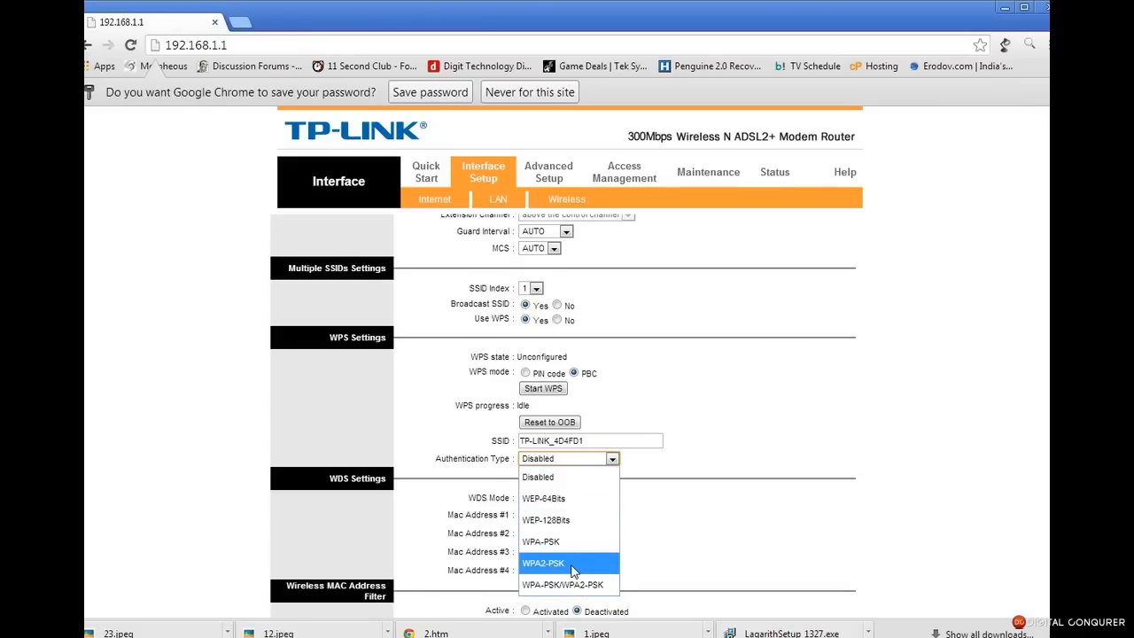
{"action": "left_click", "coordinate": [751, 470]}
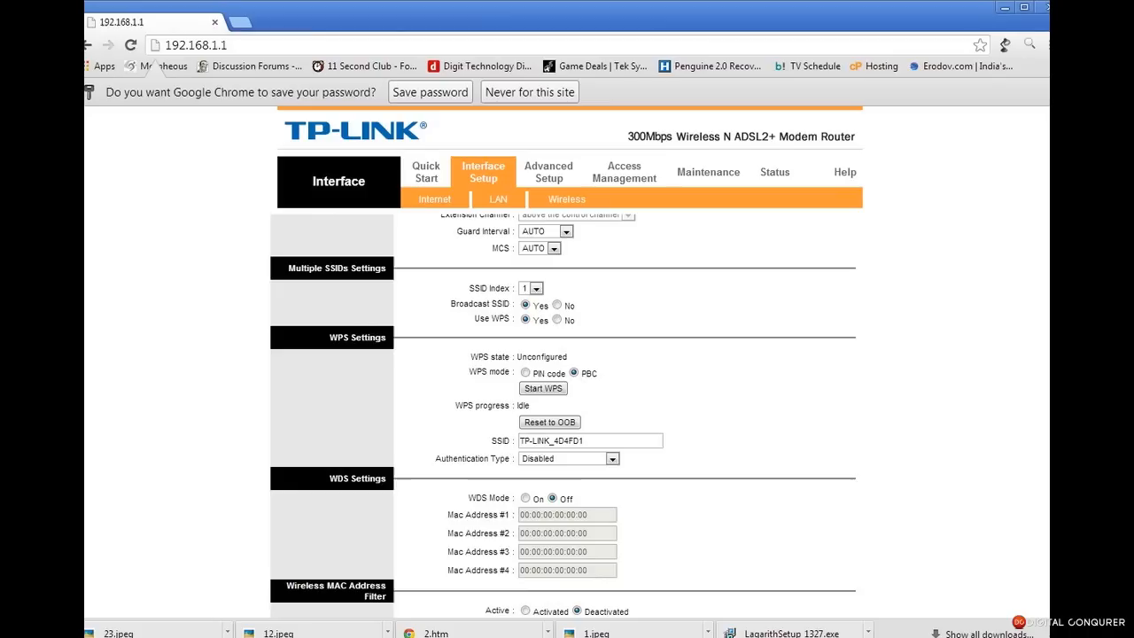
{"action": "scroll", "coordinate": [567, 417], "scroll_direction": "down", "scroll_amount": 2}
{"action": "left_click", "coordinate": [535, 601]}
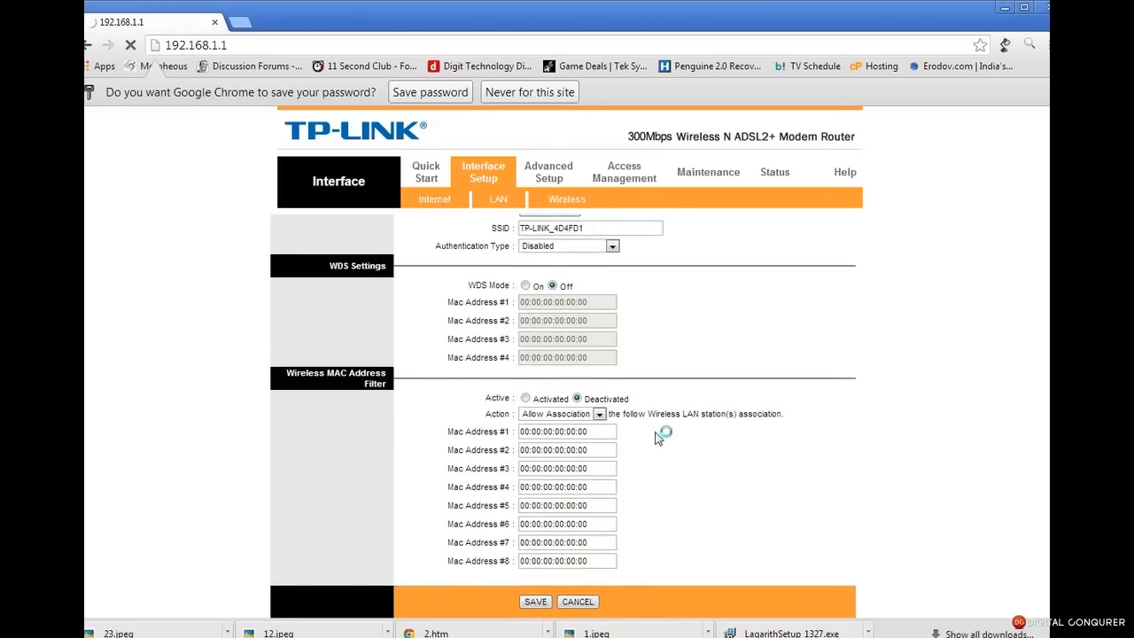
Go to Maintenance > SysRestart, showing the restart options with Current Settings selected
{"action": "left_click", "coordinate": [719, 177]}
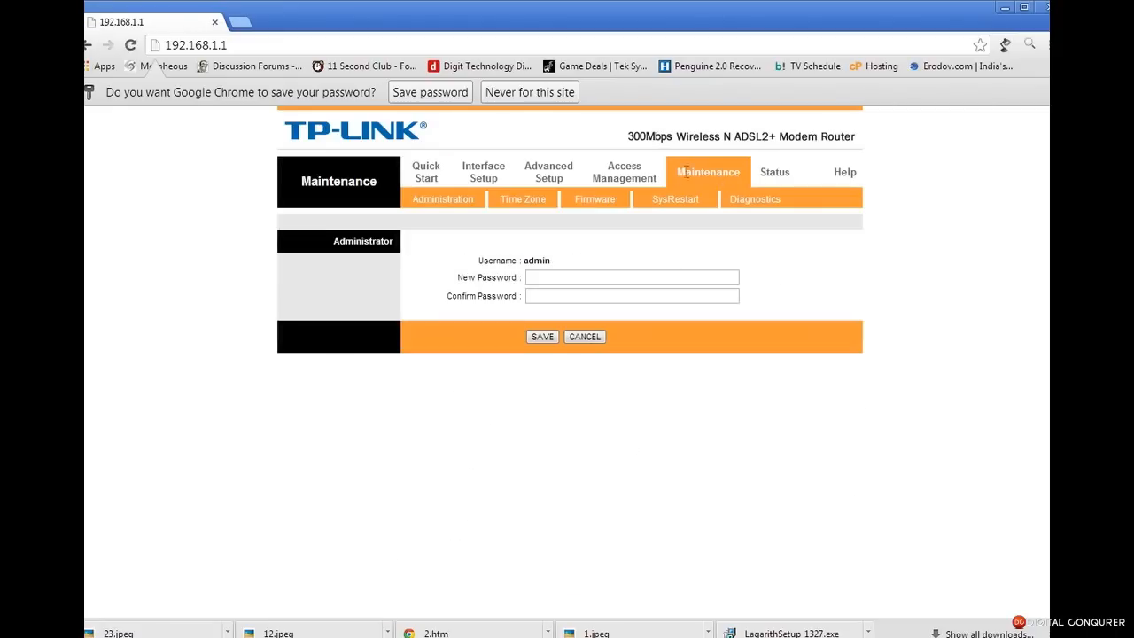
{"action": "left_click", "coordinate": [689, 205]}
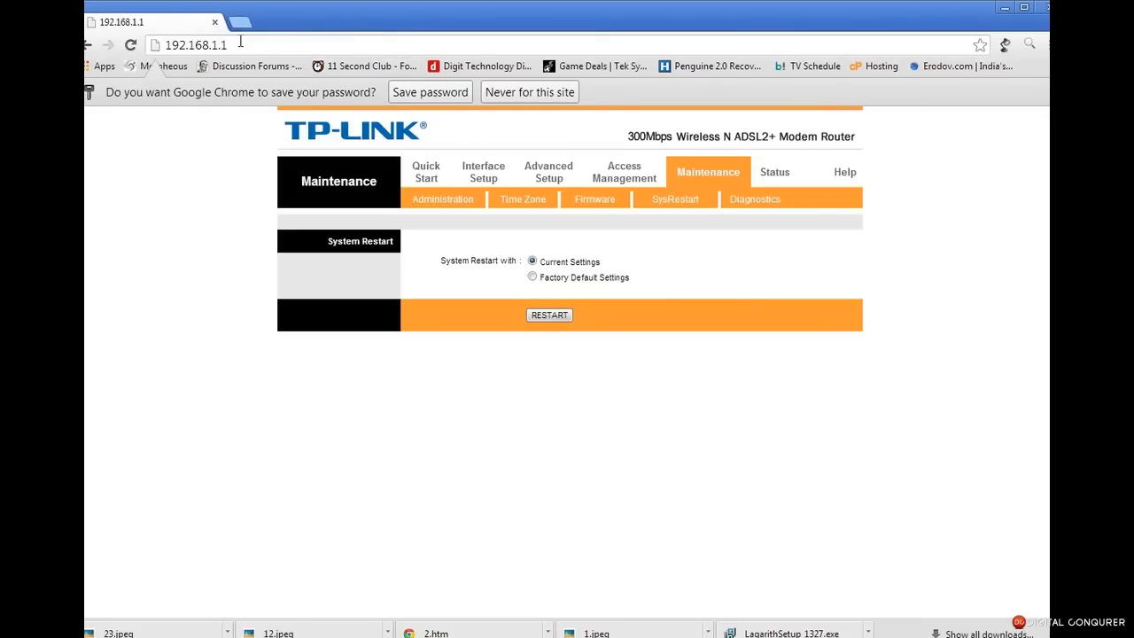
From Interface Setup, open the PVCs summary and confirm PVC0 is Up on PPPoE with VPI 0, VCI 35
{"action": "left_click", "coordinate": [483, 178]}
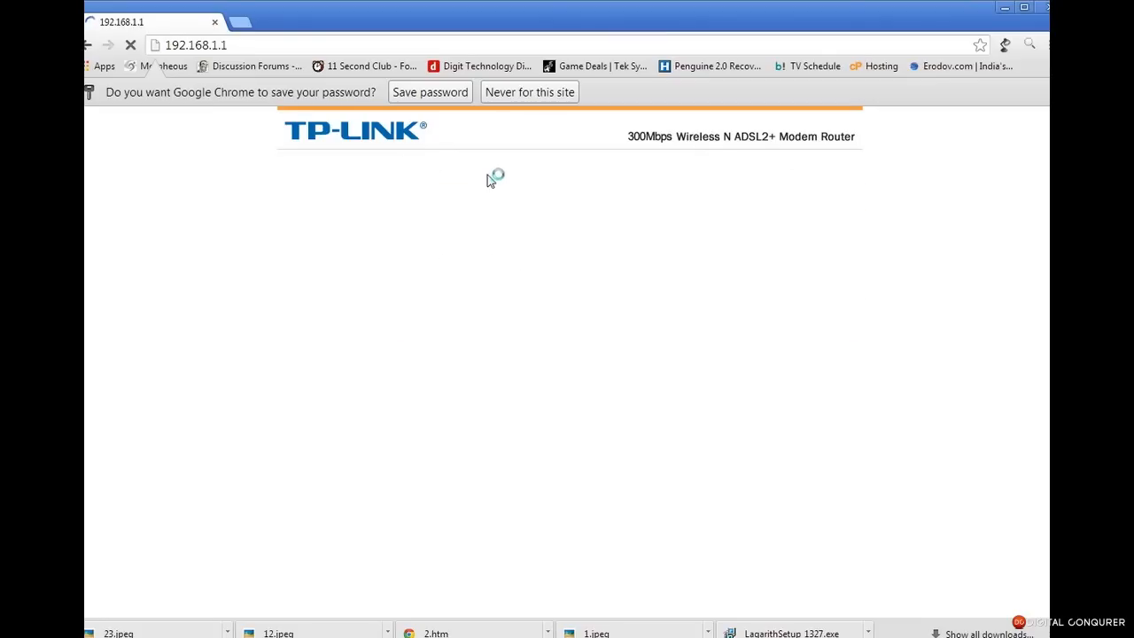
{"action": "left_click", "coordinate": [593, 265]}
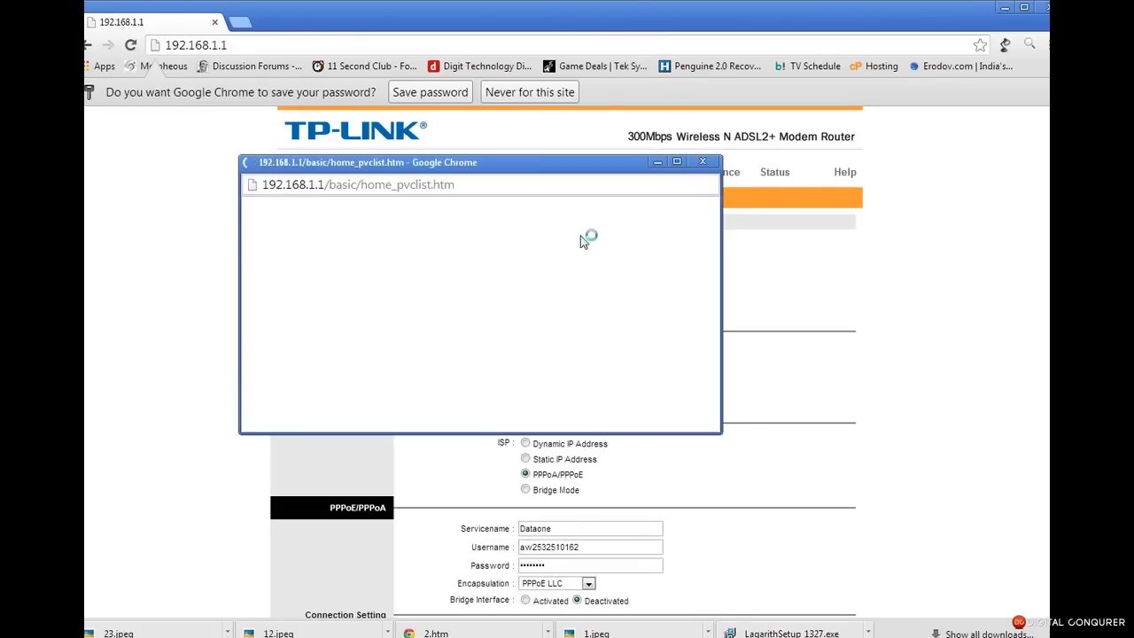
{"action": "left_click_drag", "start_coordinate": [261, 307], "coordinate": [705, 309]}
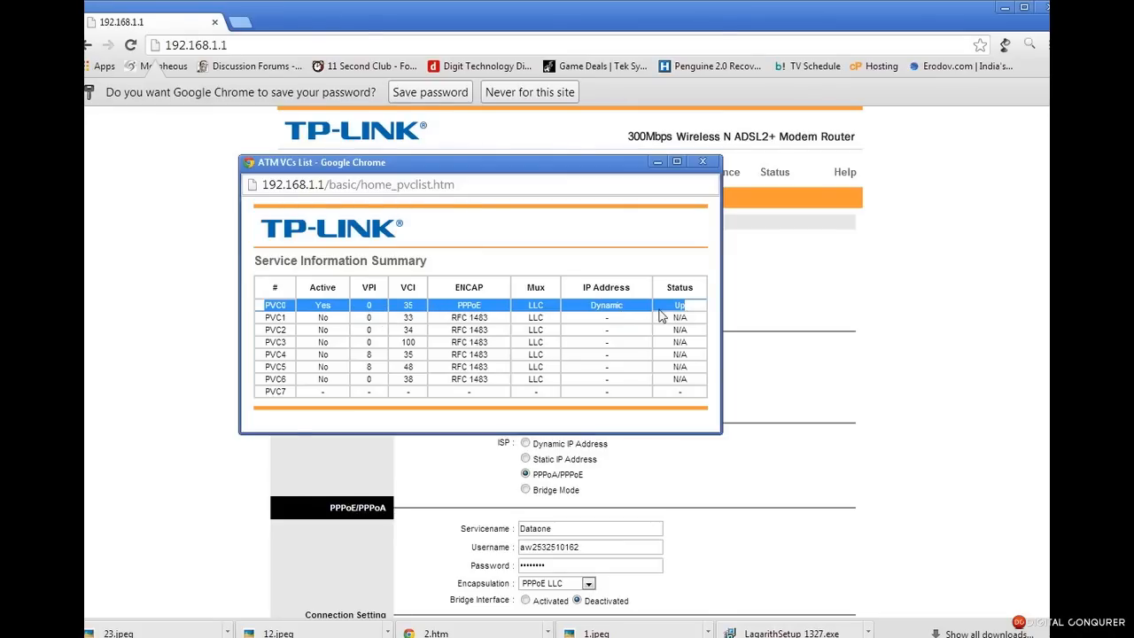
{"action": "left_click", "coordinate": [841, 296]}
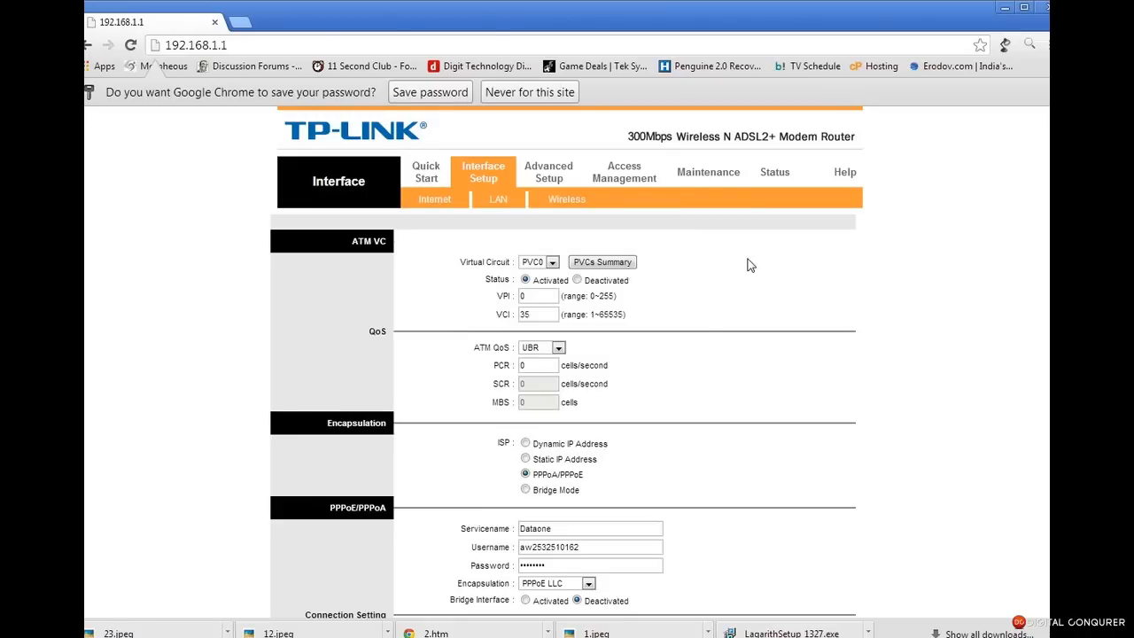
Load facebook.com and then yahoo in a new tab, then switch back to the router tab
{"action": "left_click", "coordinate": [230, 24]}
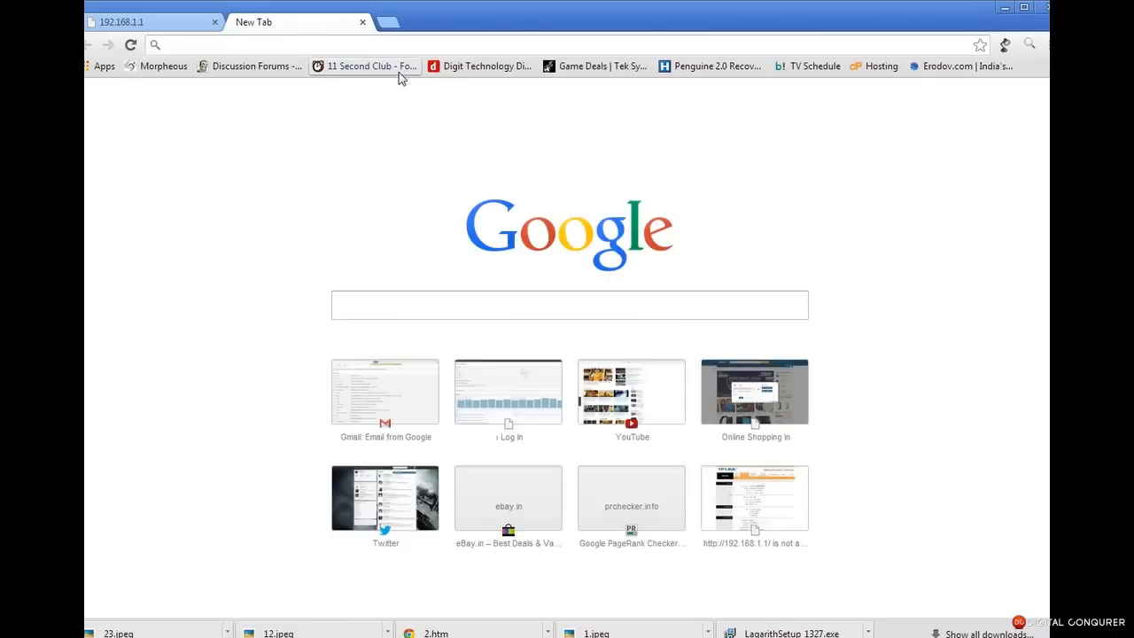
{"action": "type", "text": "fac"}
{"action": "key", "text": "Return"}
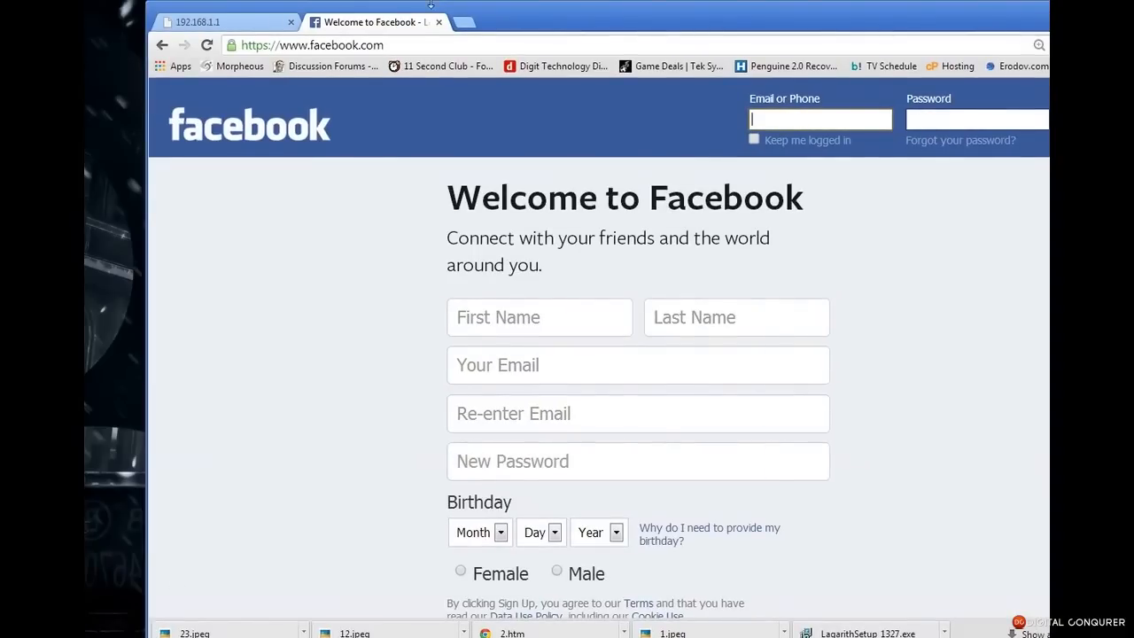
{"action": "left_click", "coordinate": [427, 42]}
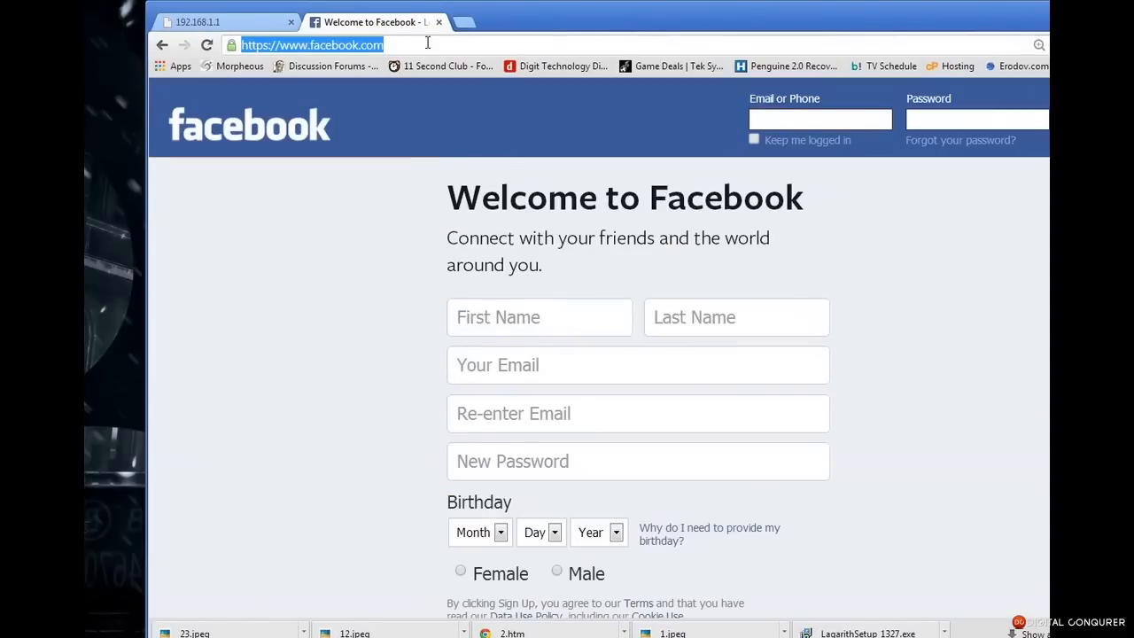
{"action": "type", "text": "goo"}
{"action": "key", "text": "BackSpace"}
{"action": "key", "text": "BackSpace"}
{"action": "key", "text": "BackSpace"}
{"action": "type", "text": "yahoo"}
{"action": "key", "text": "Return"}
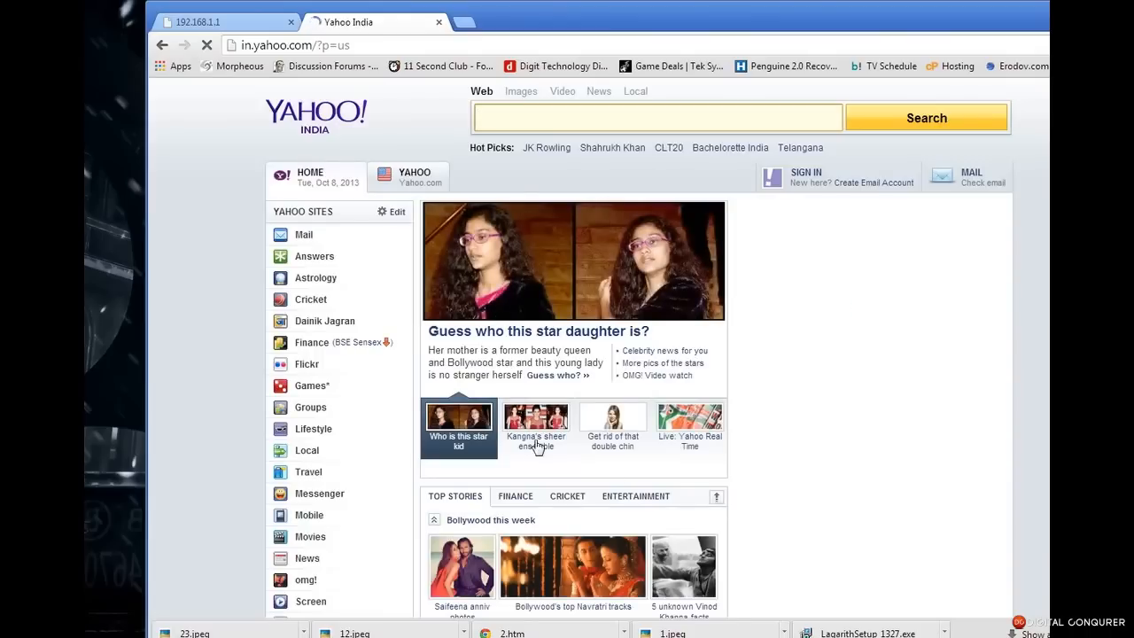
{"action": "left_click", "coordinate": [249, 23]}
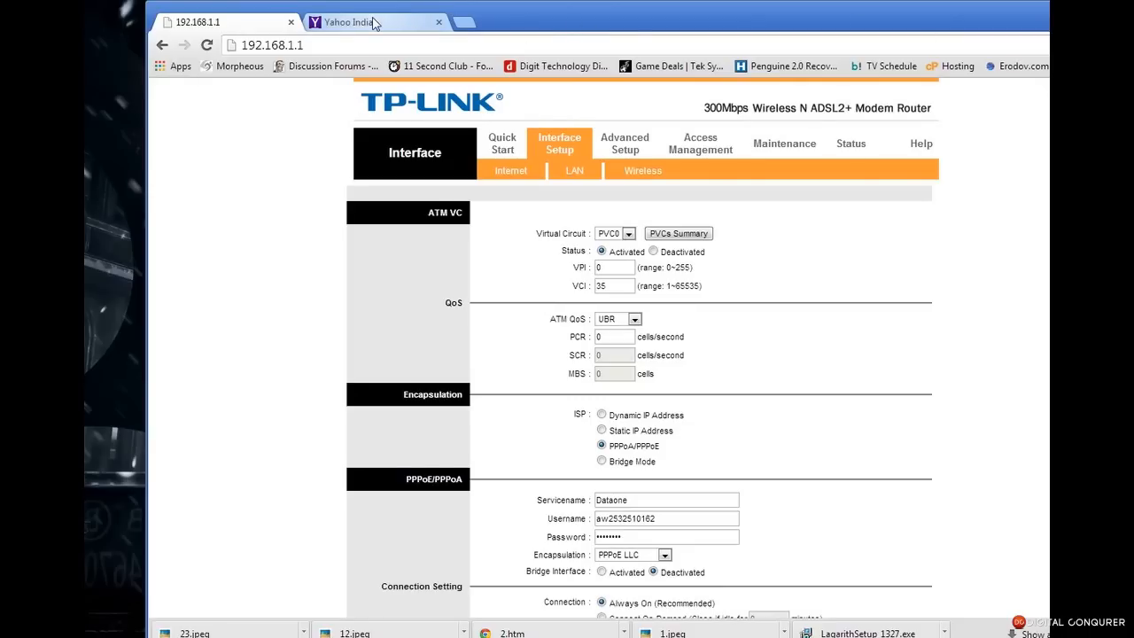
{"action": "scroll", "coordinate": [965, 375], "scroll_direction": "down", "scroll_amount": 2}
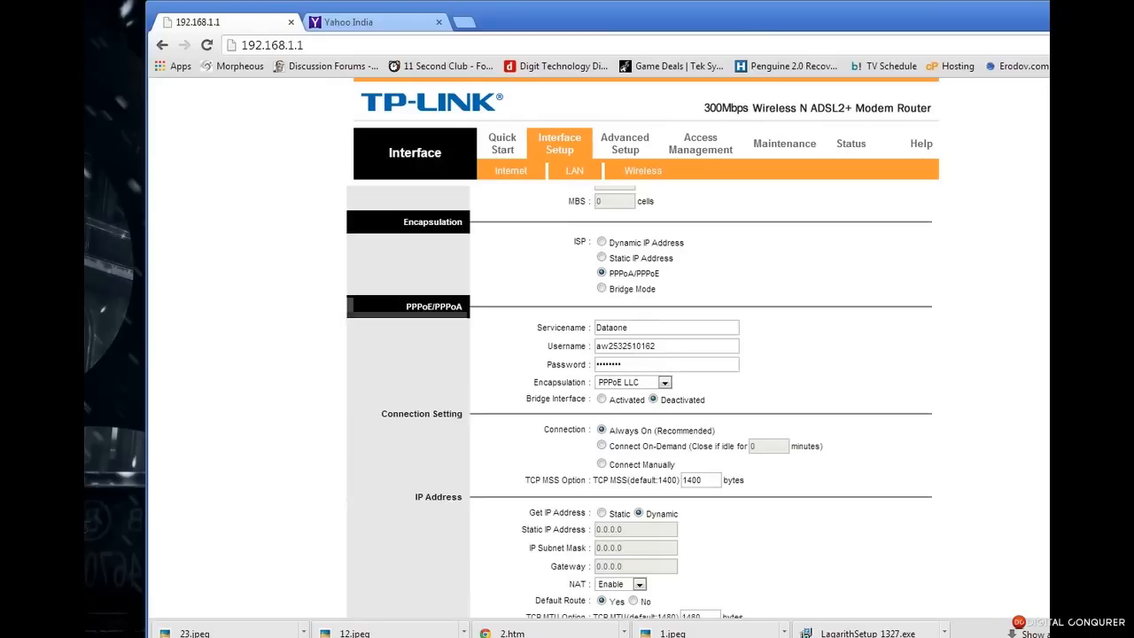
{"action": "scroll", "coordinate": [639, 401], "scroll_direction": "down", "scroll_amount": 3}
{"action": "scroll", "coordinate": [639, 402], "scroll_direction": "up", "scroll_amount": 5}
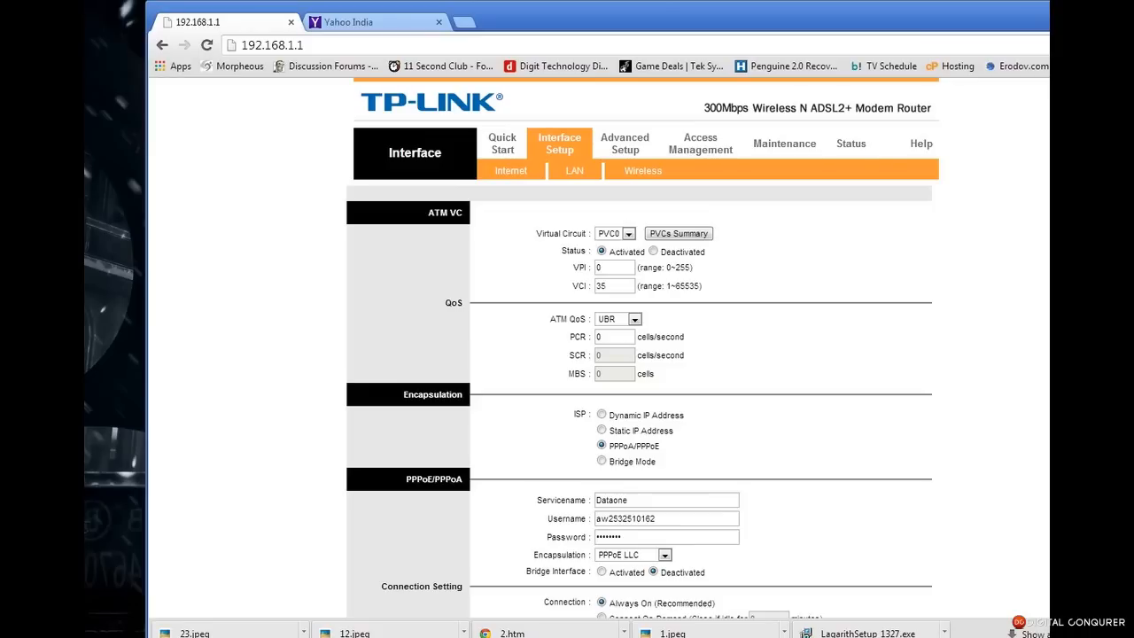
{"action": "scroll", "coordinate": [638, 399], "scroll_direction": "down", "scroll_amount": 3}
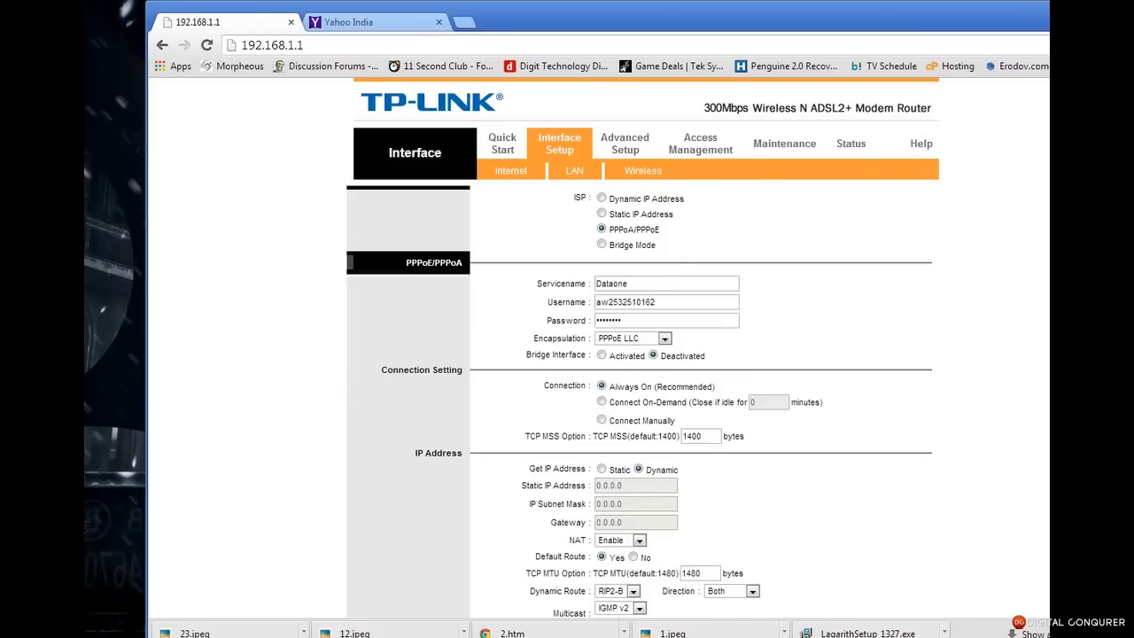
{"action": "scroll", "coordinate": [637, 399], "scroll_direction": "up", "scroll_amount": 3}
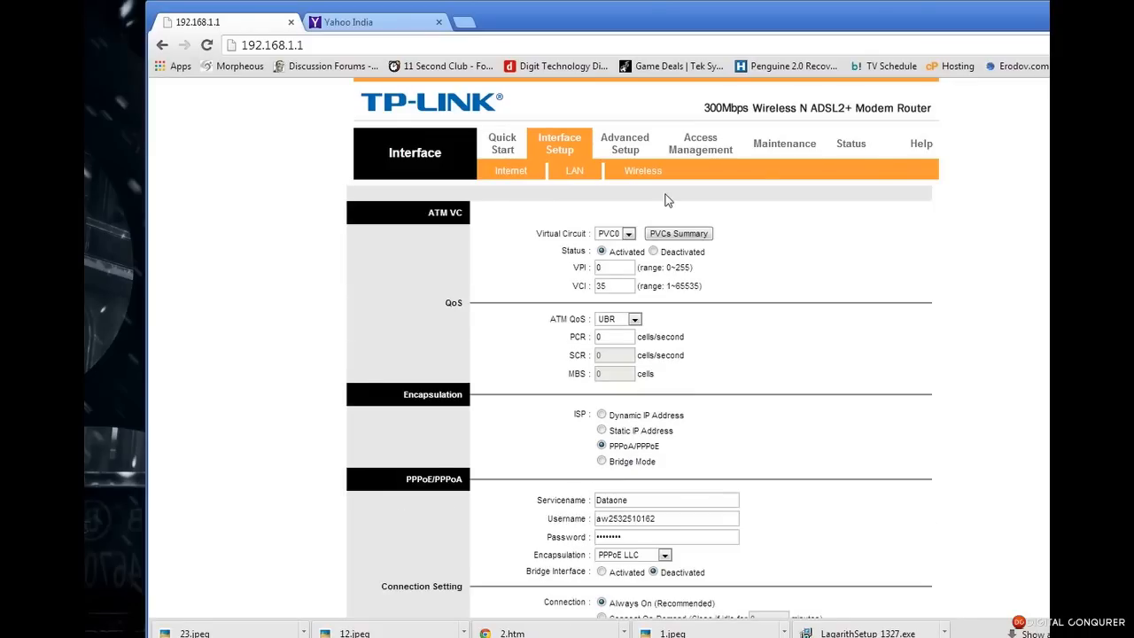
{"action": "left_click", "coordinate": [625, 236]}
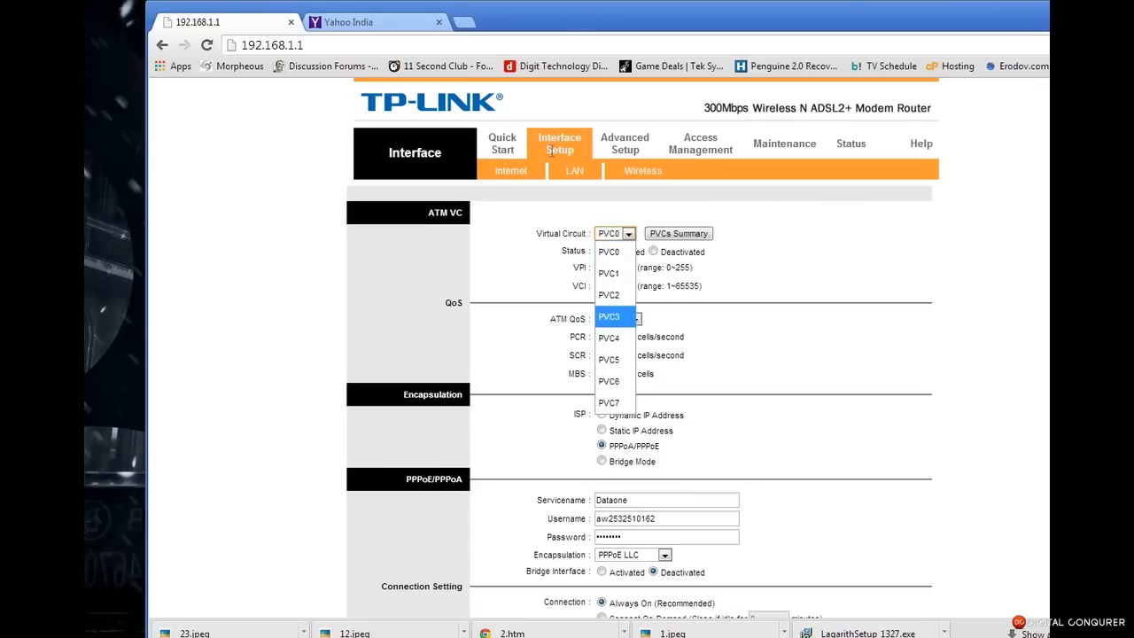
{"action": "left_click", "coordinate": [826, 275]}
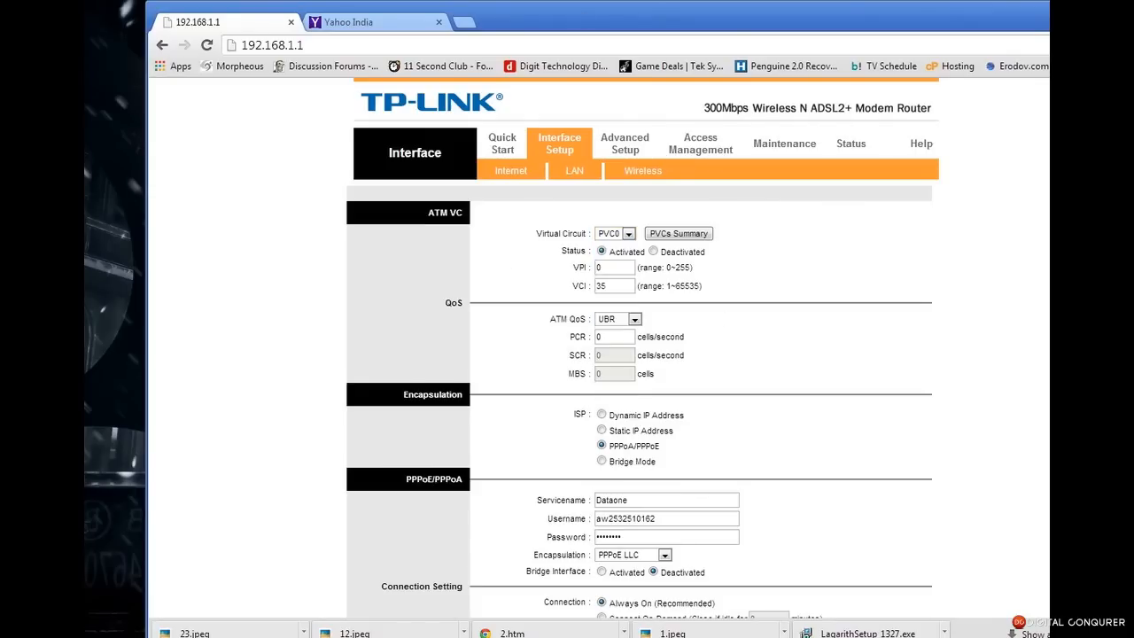
{"action": "scroll", "coordinate": [638, 399], "scroll_direction": "down", "scroll_amount": 4}
{"action": "scroll", "coordinate": [638, 398], "scroll_direction": "up", "scroll_amount": 4}
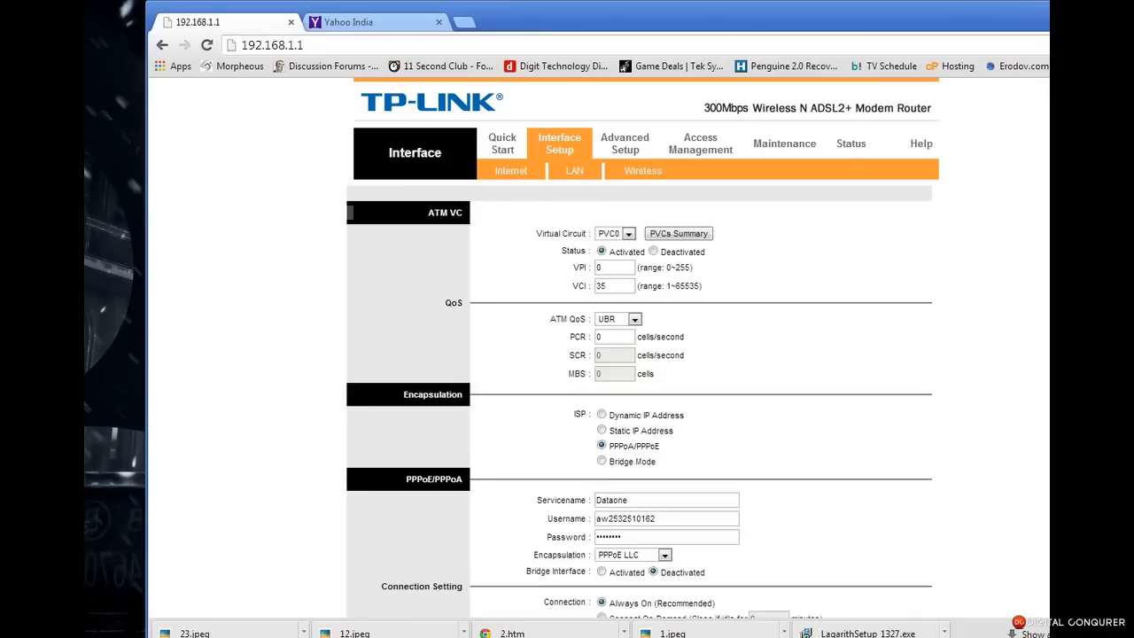